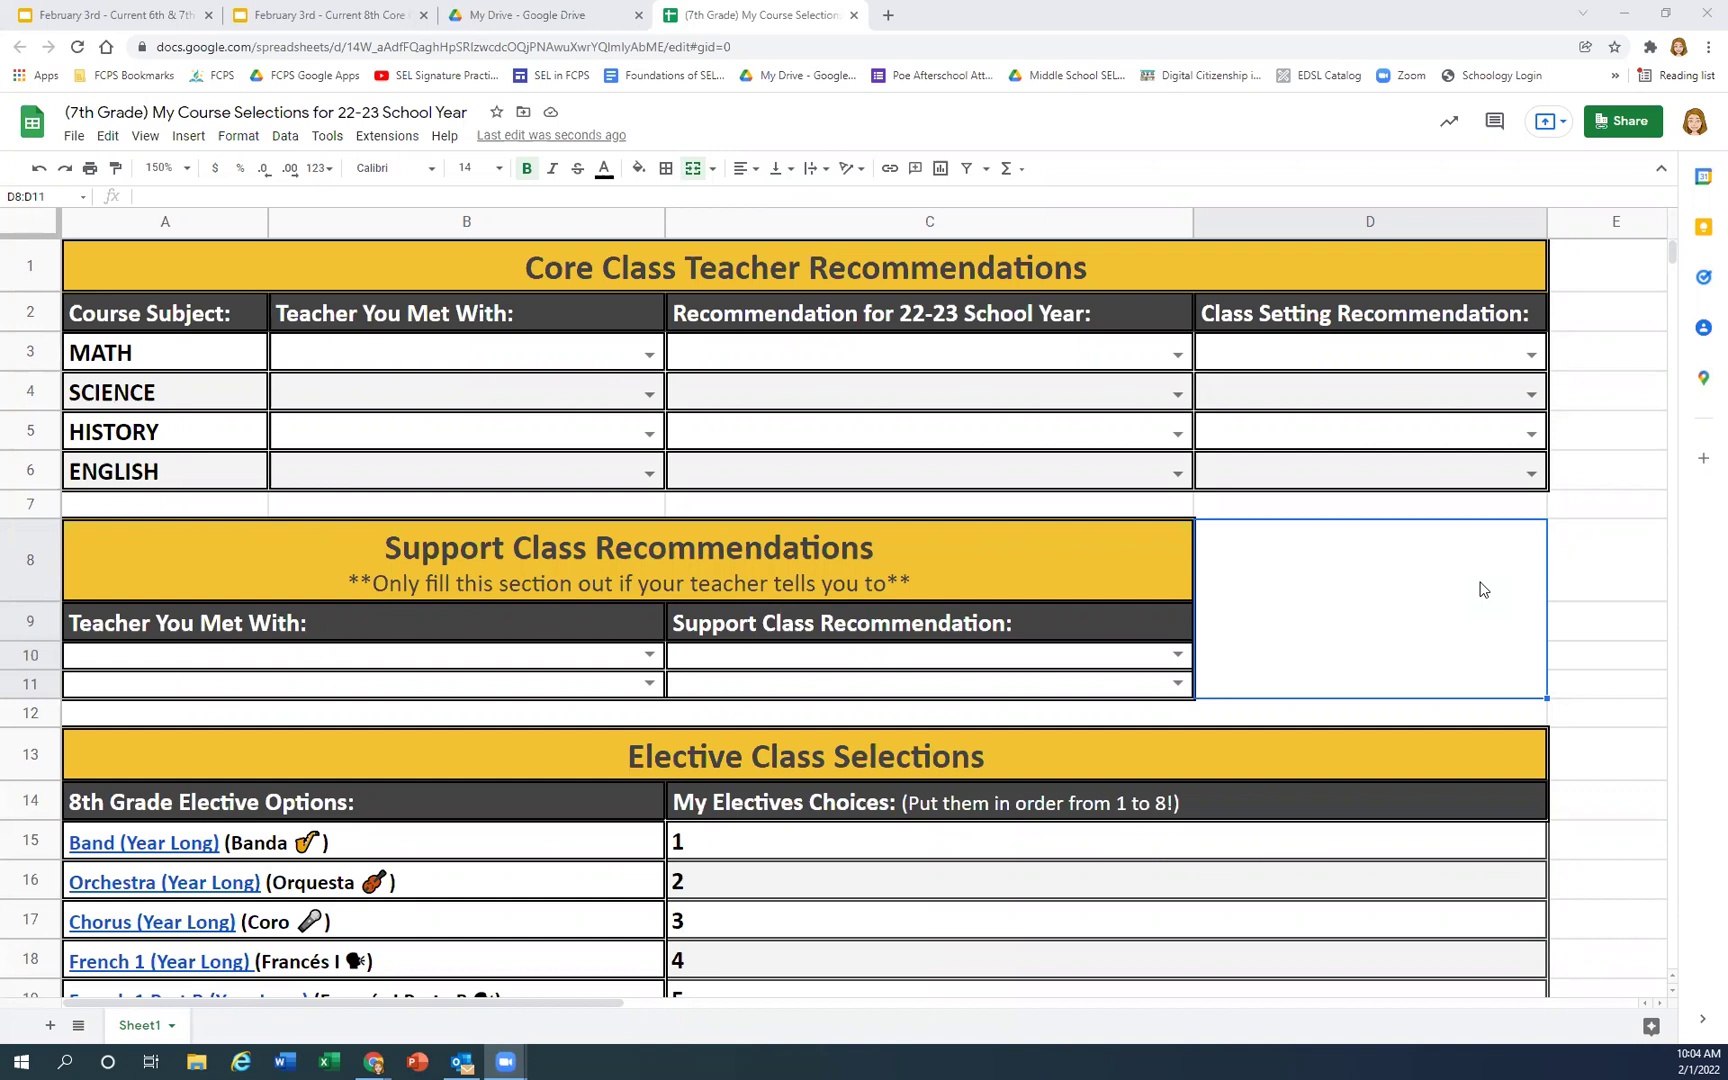
click(1037, 268)
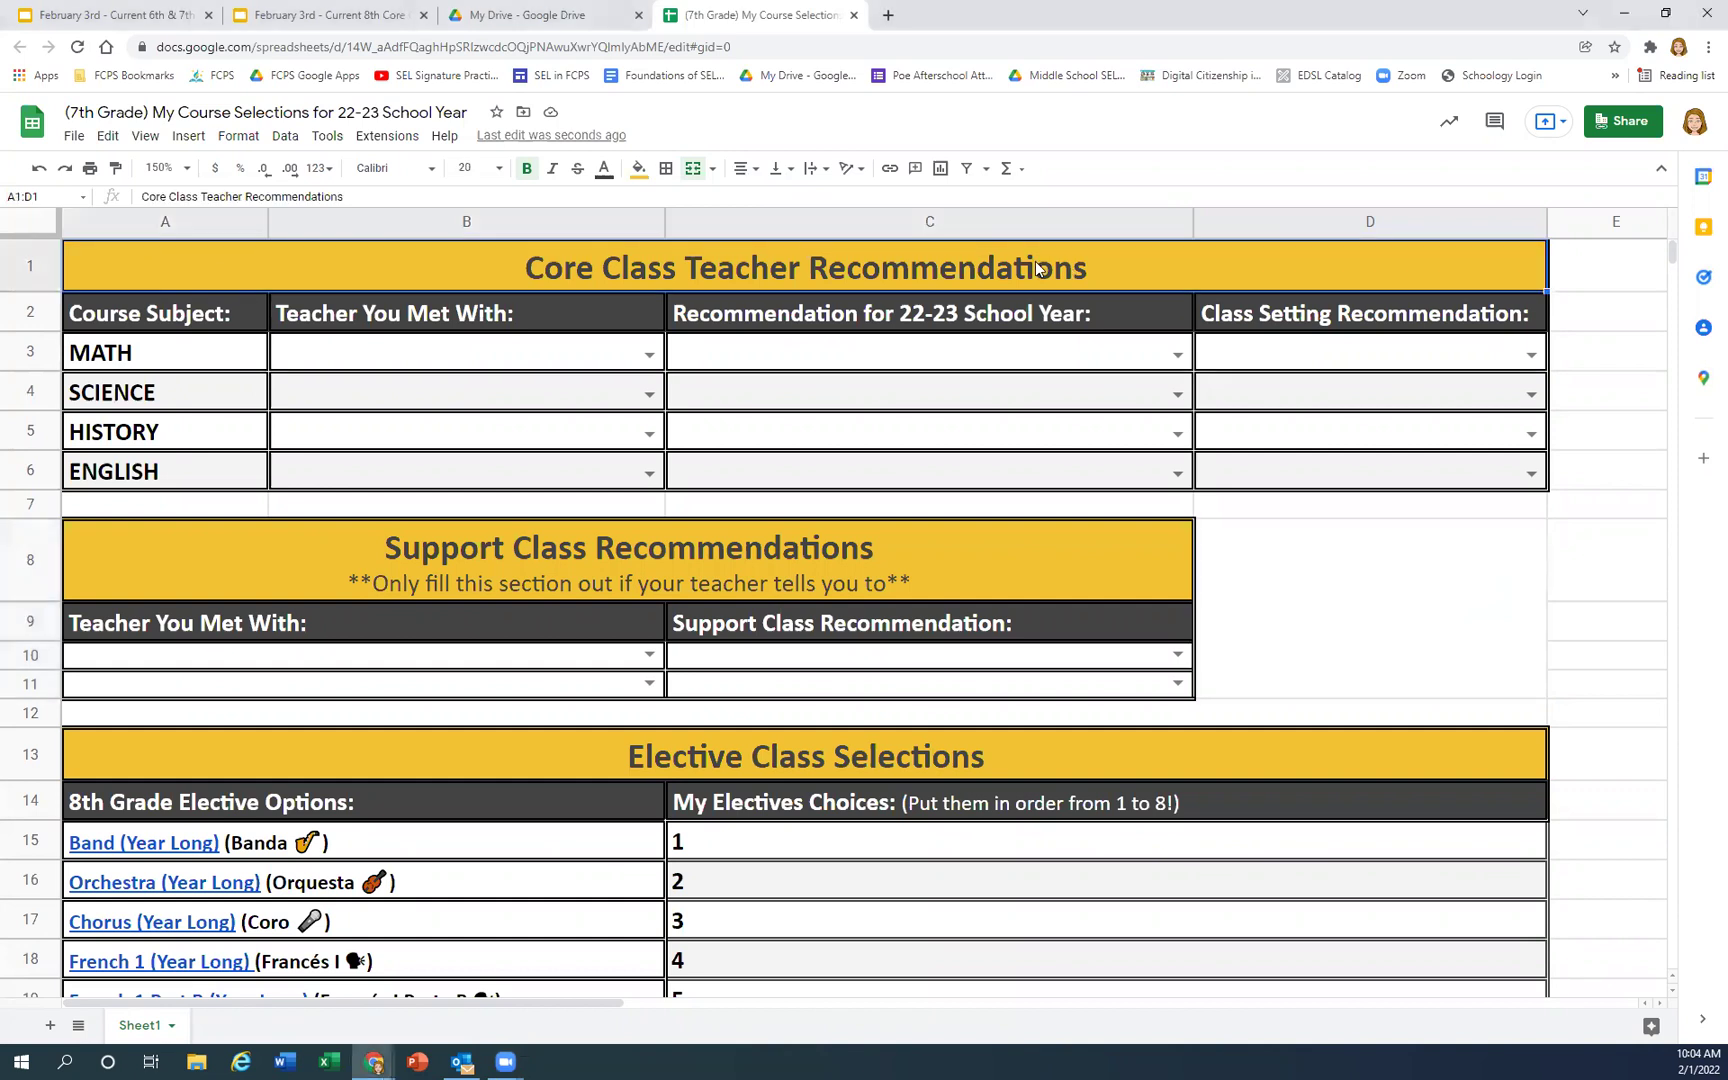
click(796, 570)
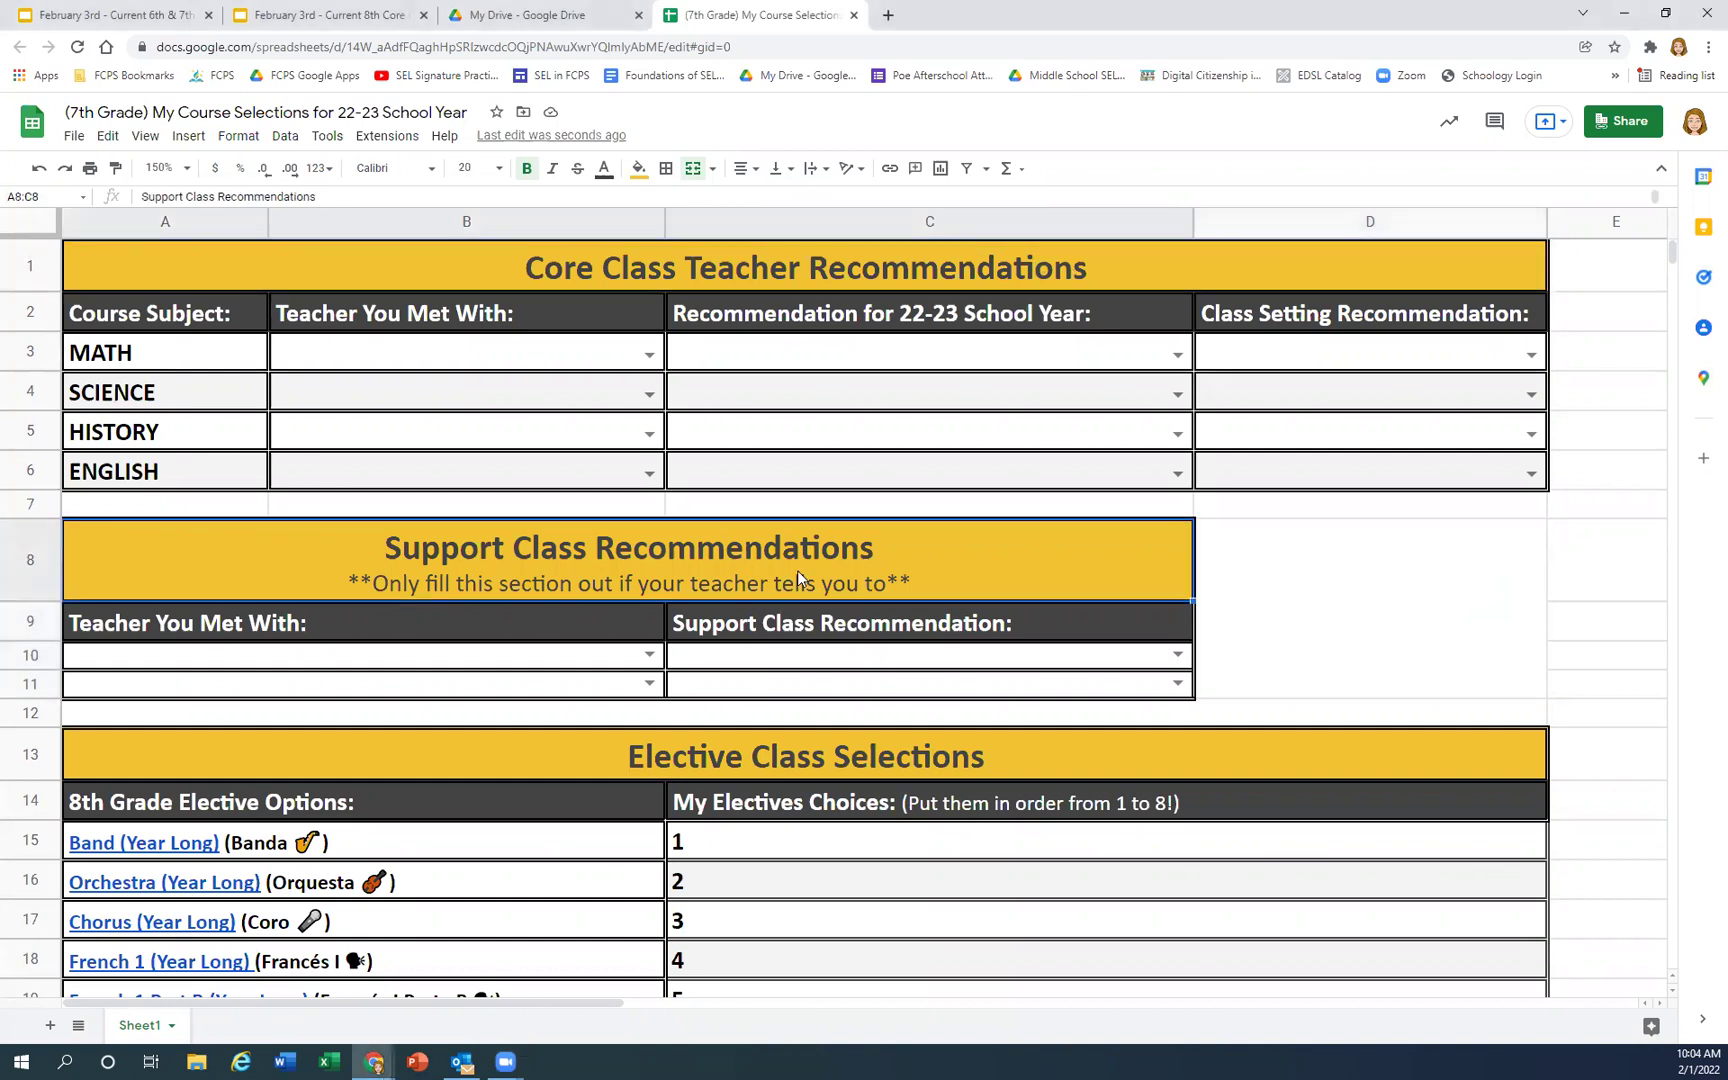
click(809, 767)
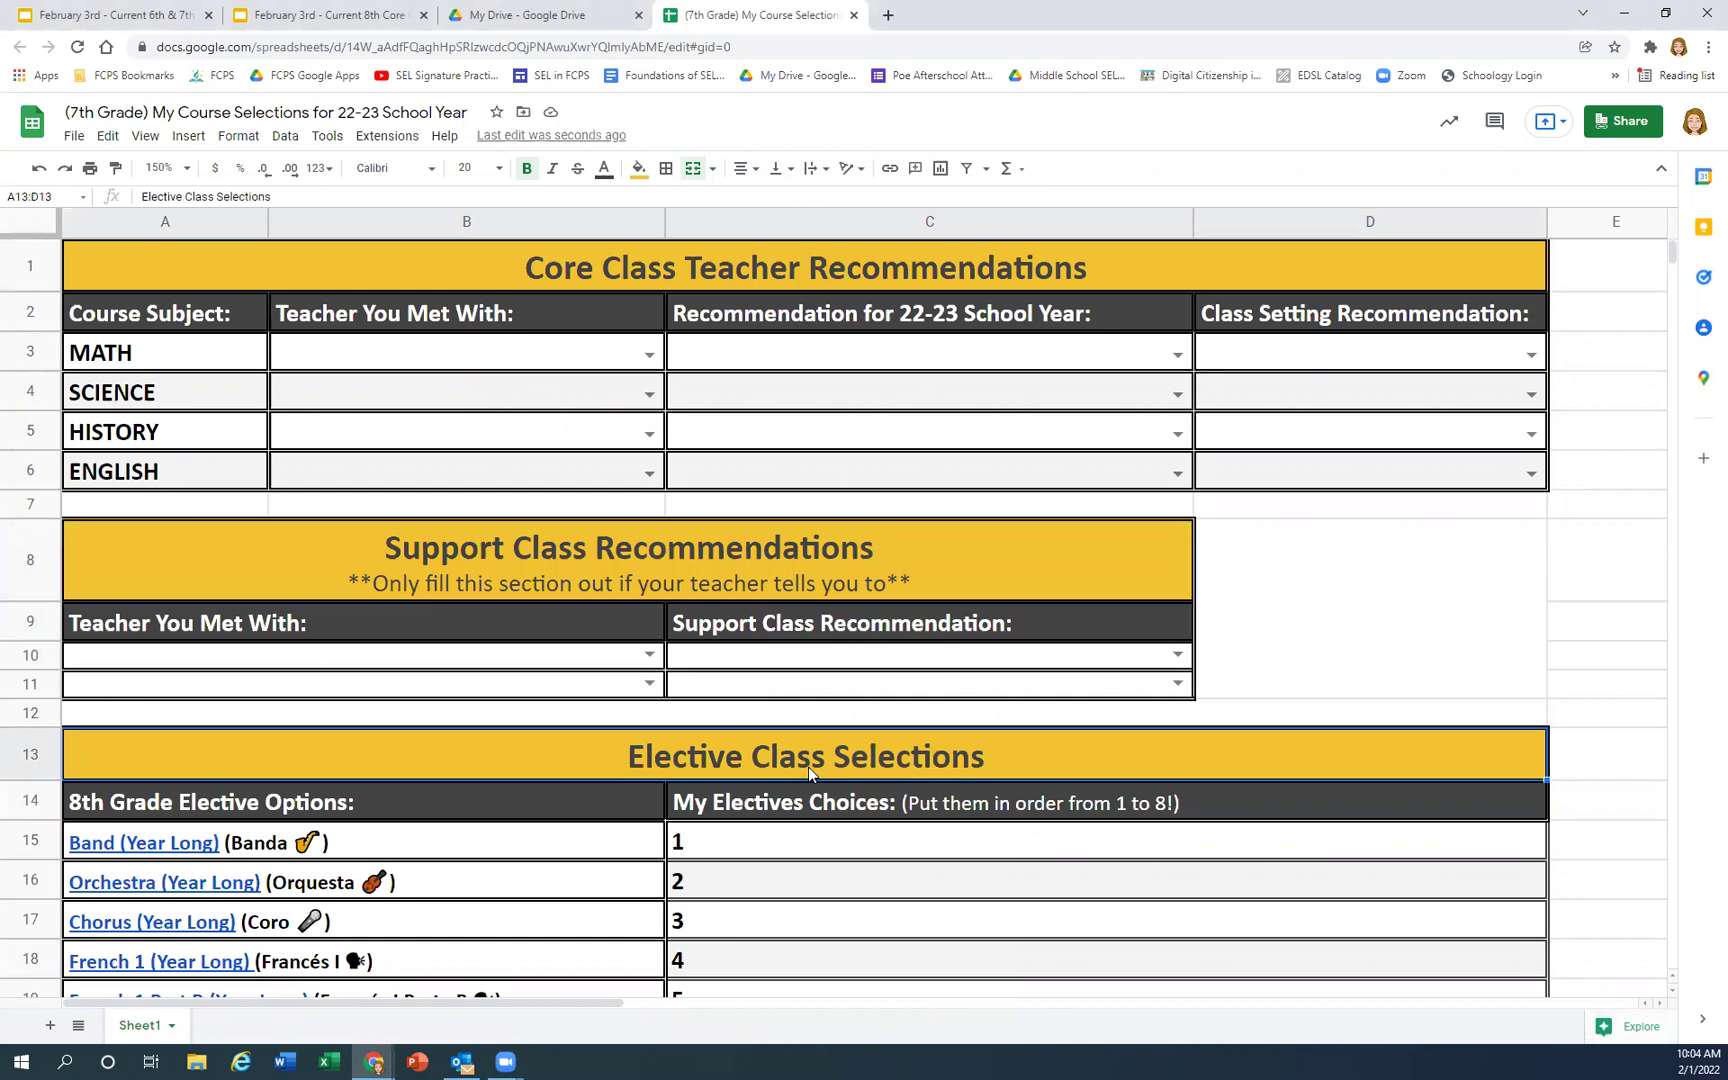
click(943, 268)
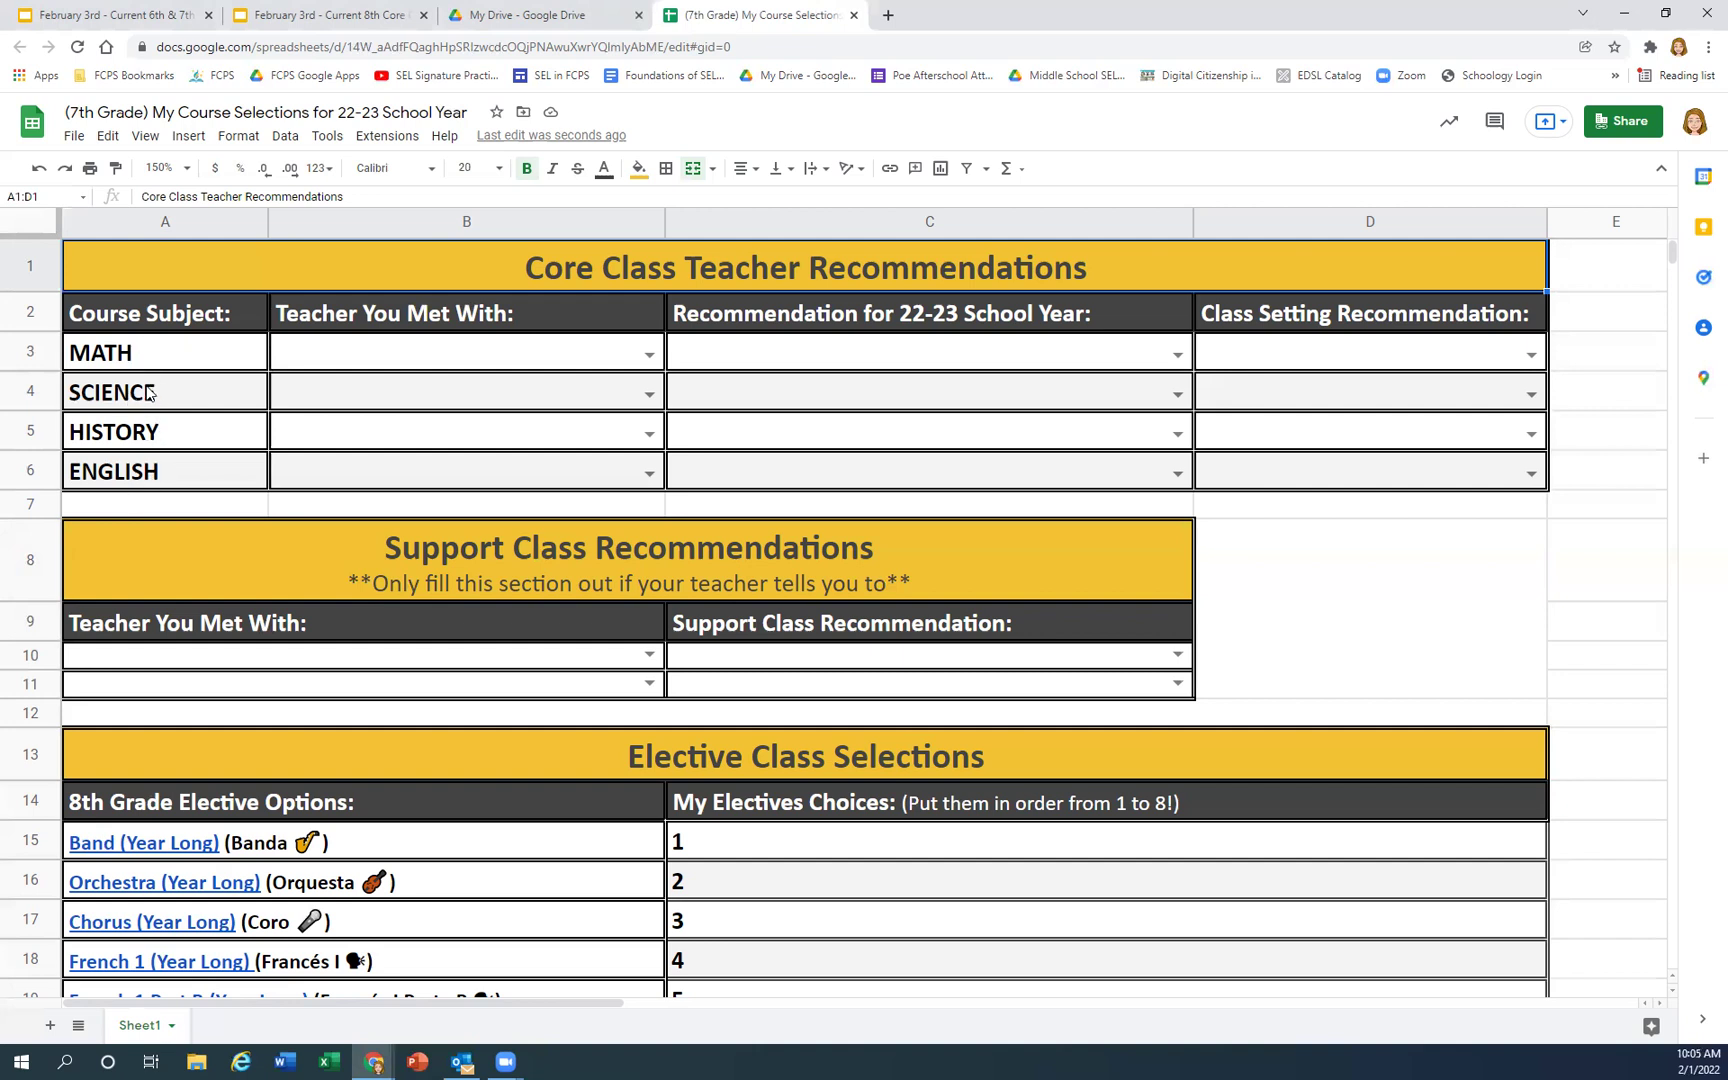
- Fill in the ENGLISH row with the first listed teacher, the ENGLISH 8 recommendation and the General class setting
click(181, 486)
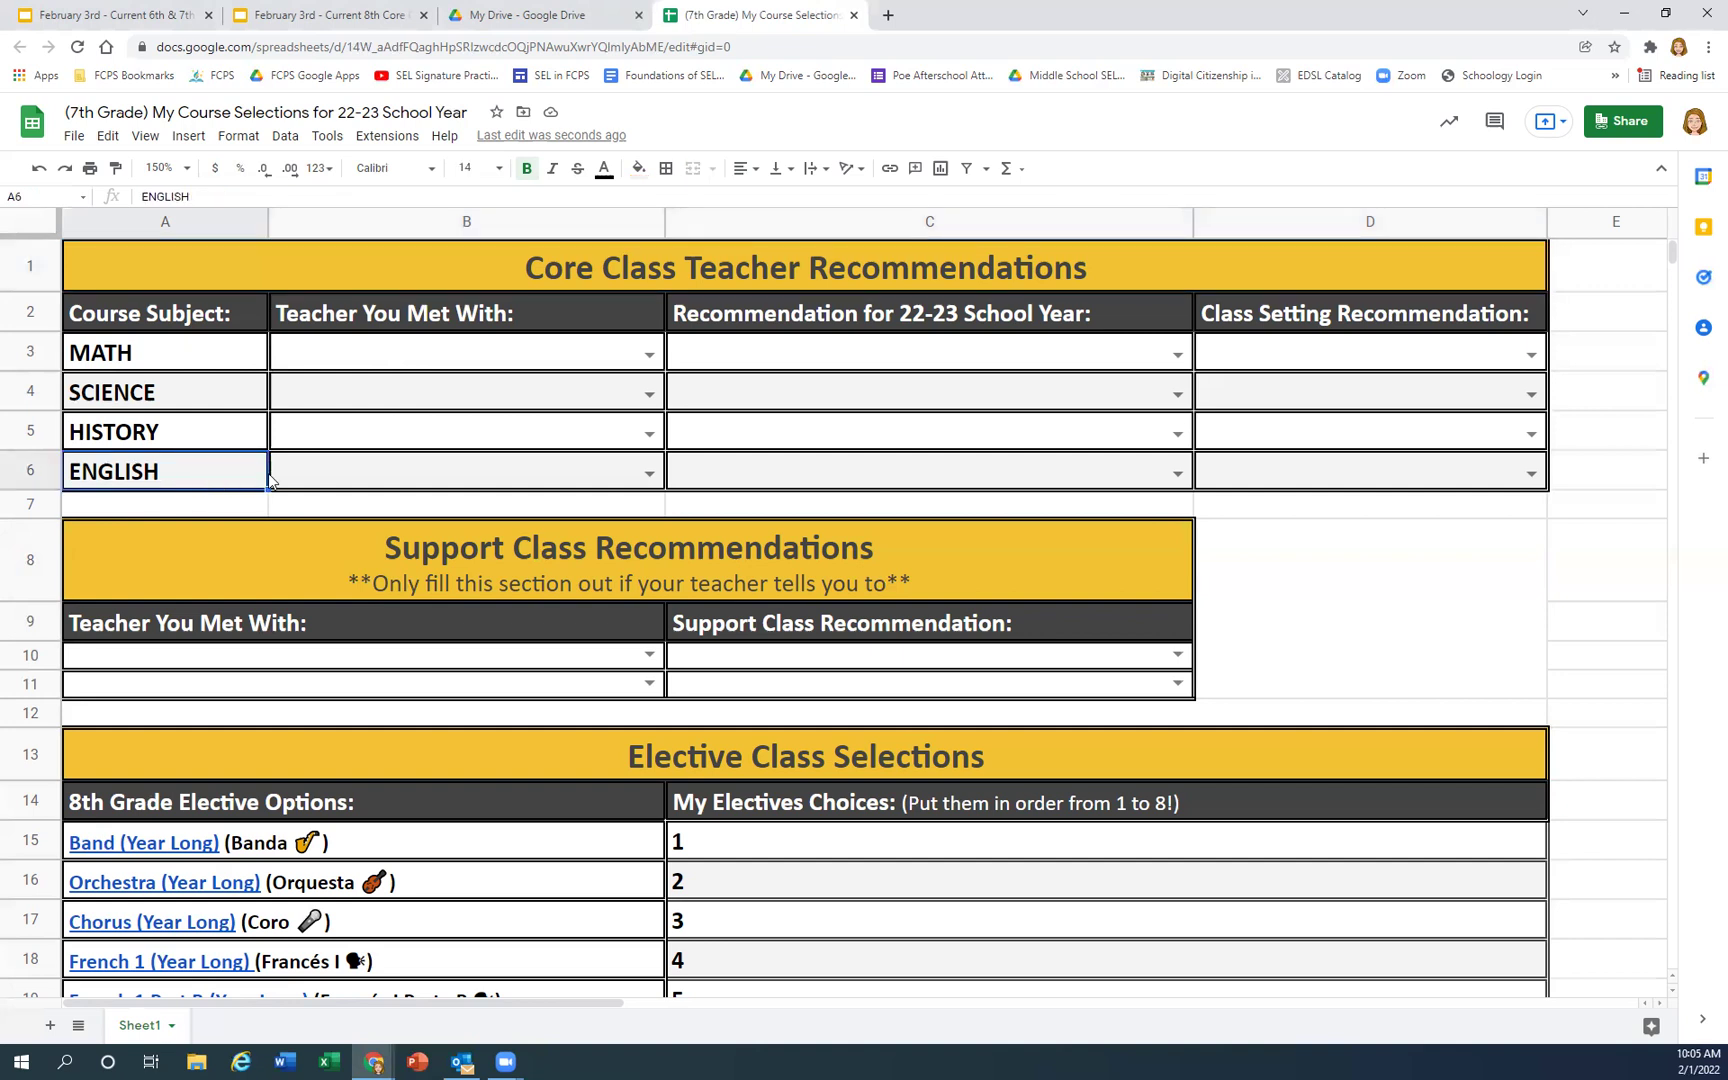
click(649, 474)
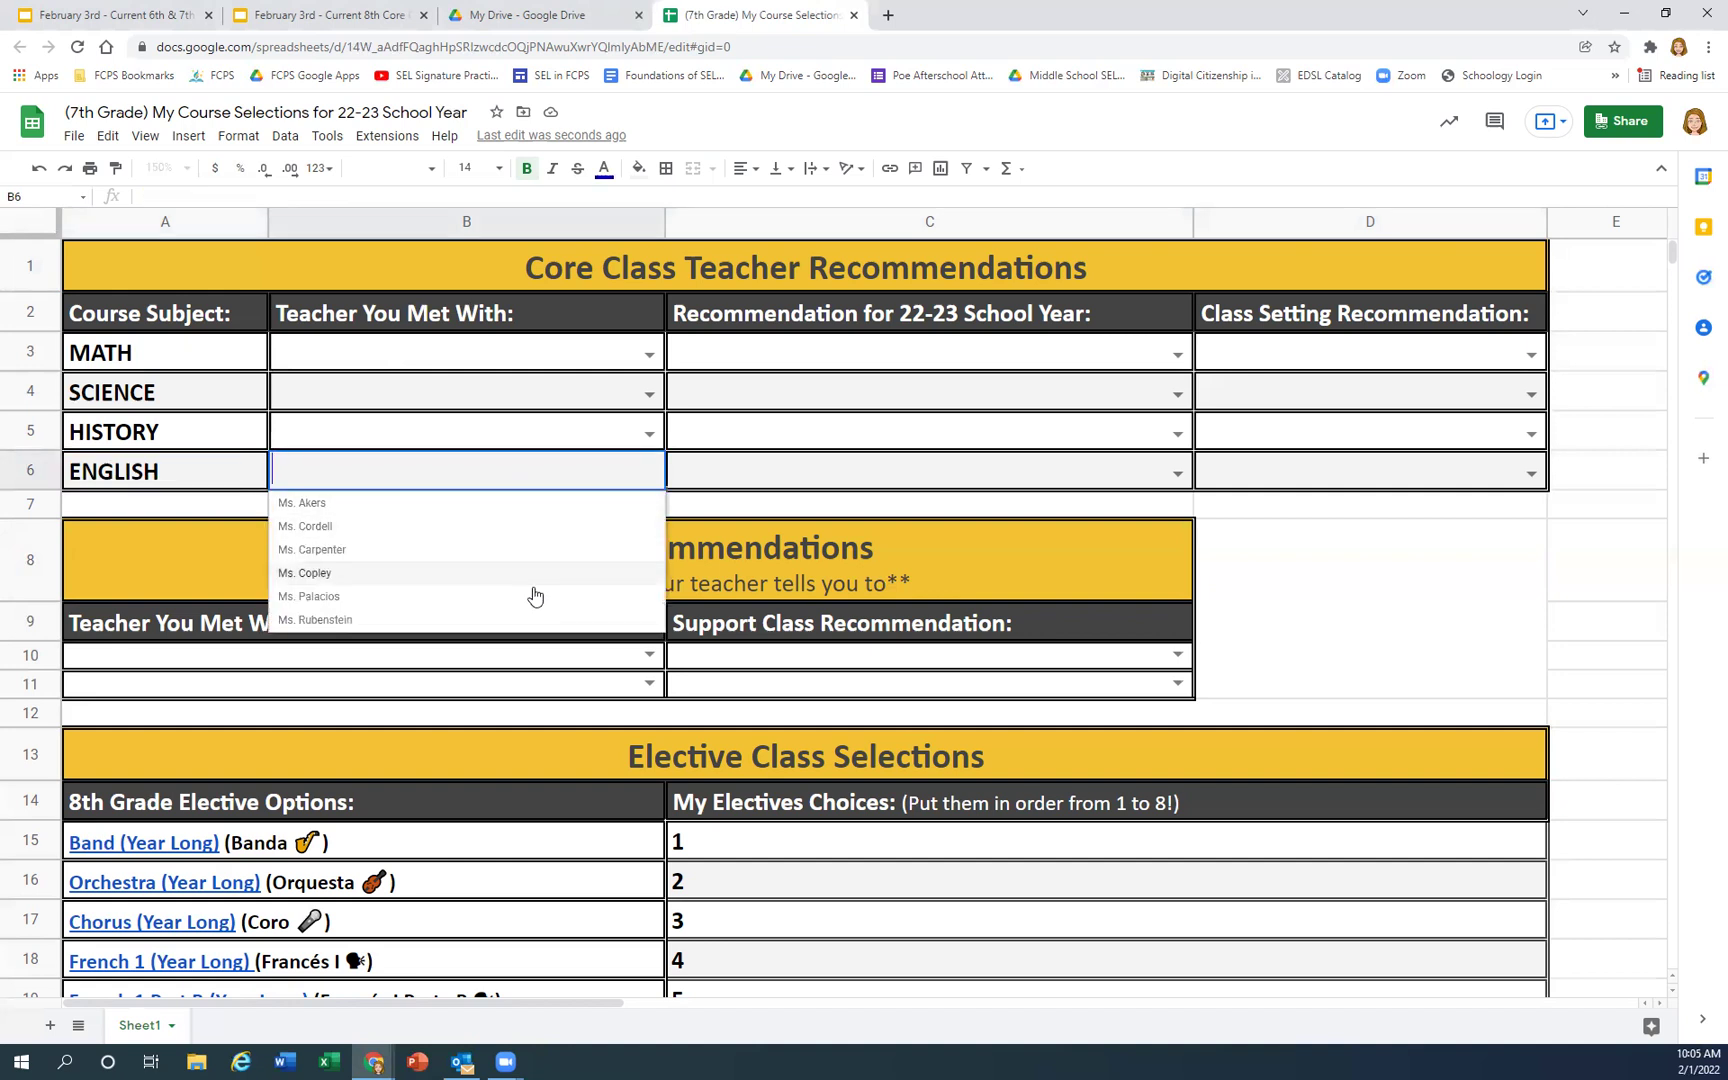
click(525, 512)
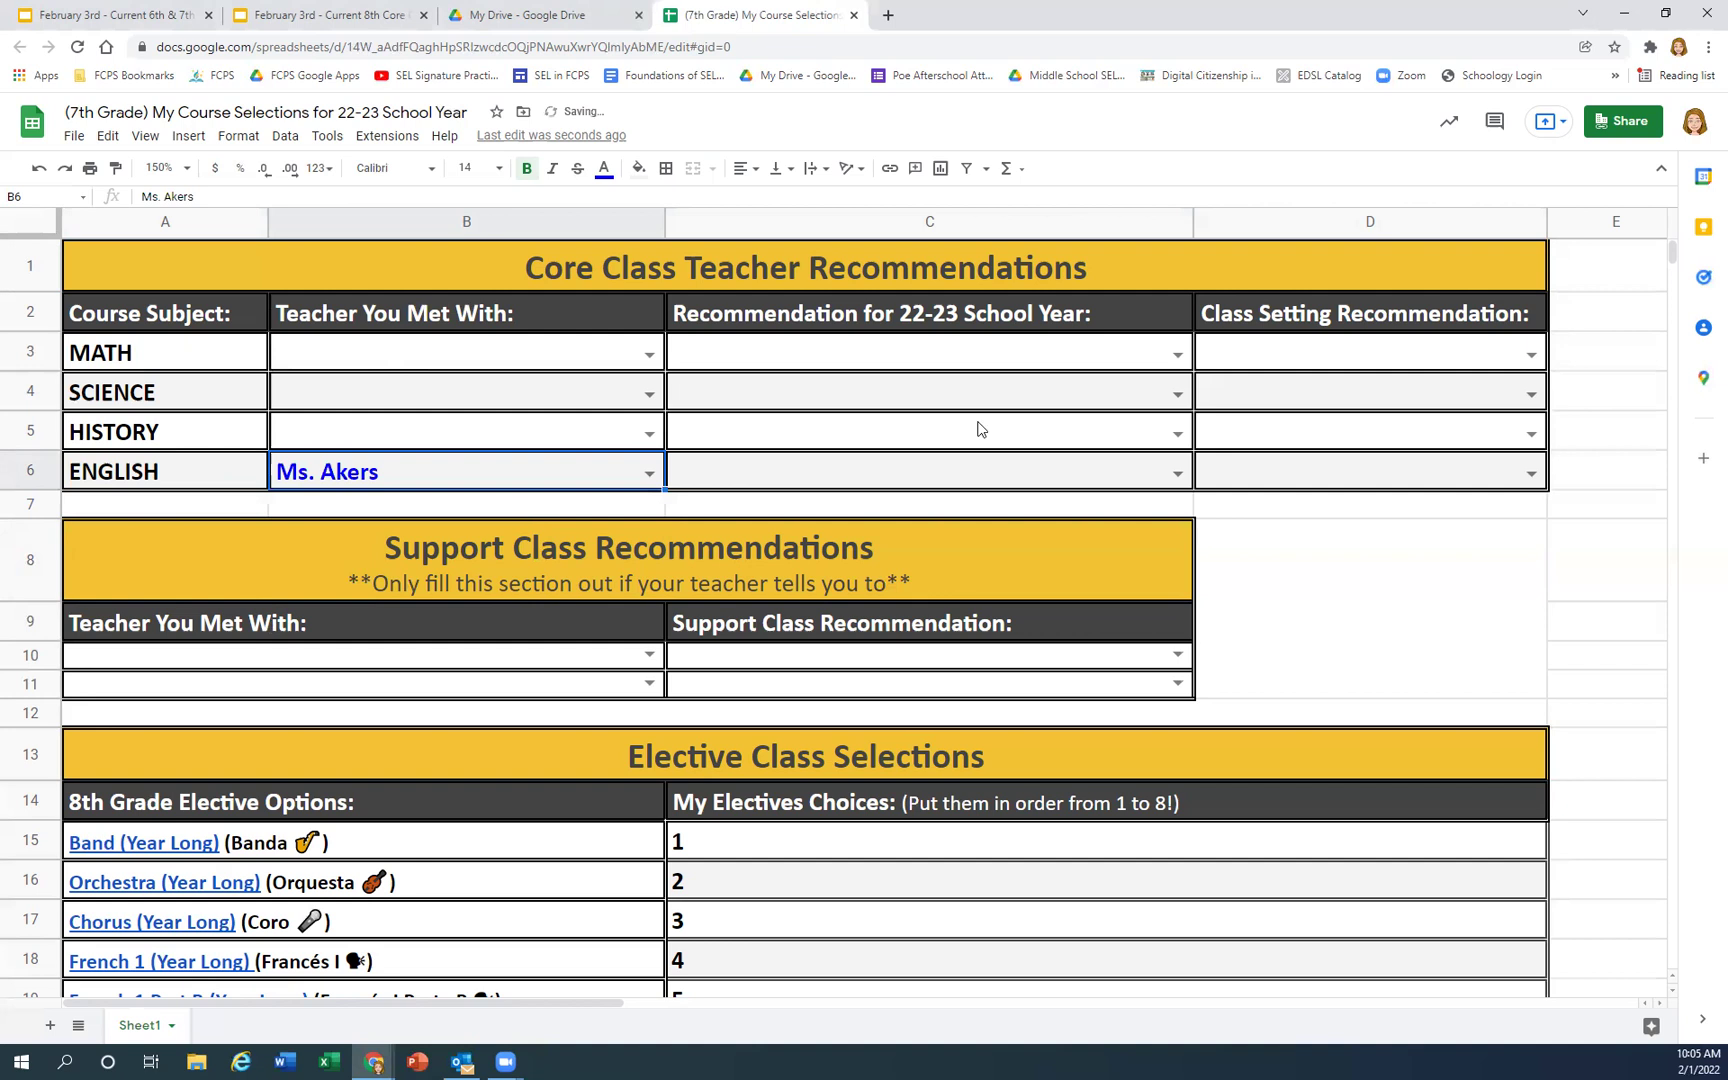
click(1176, 474)
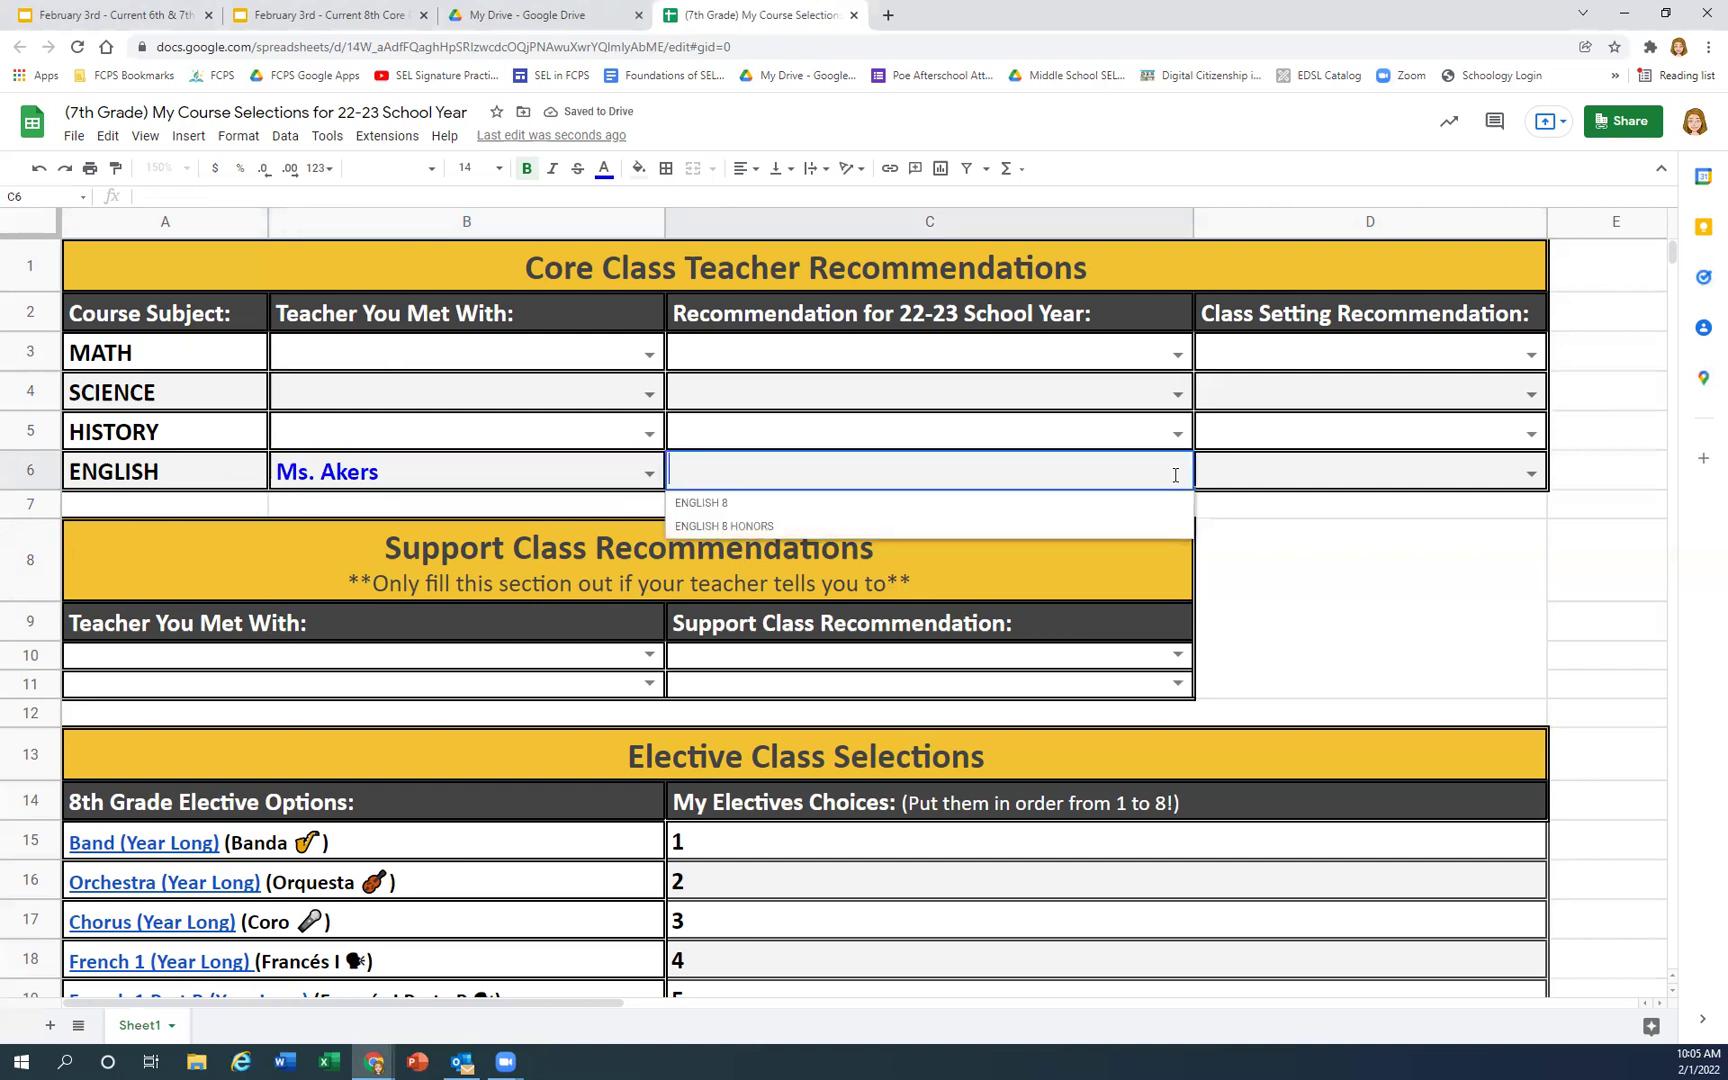
click(705, 506)
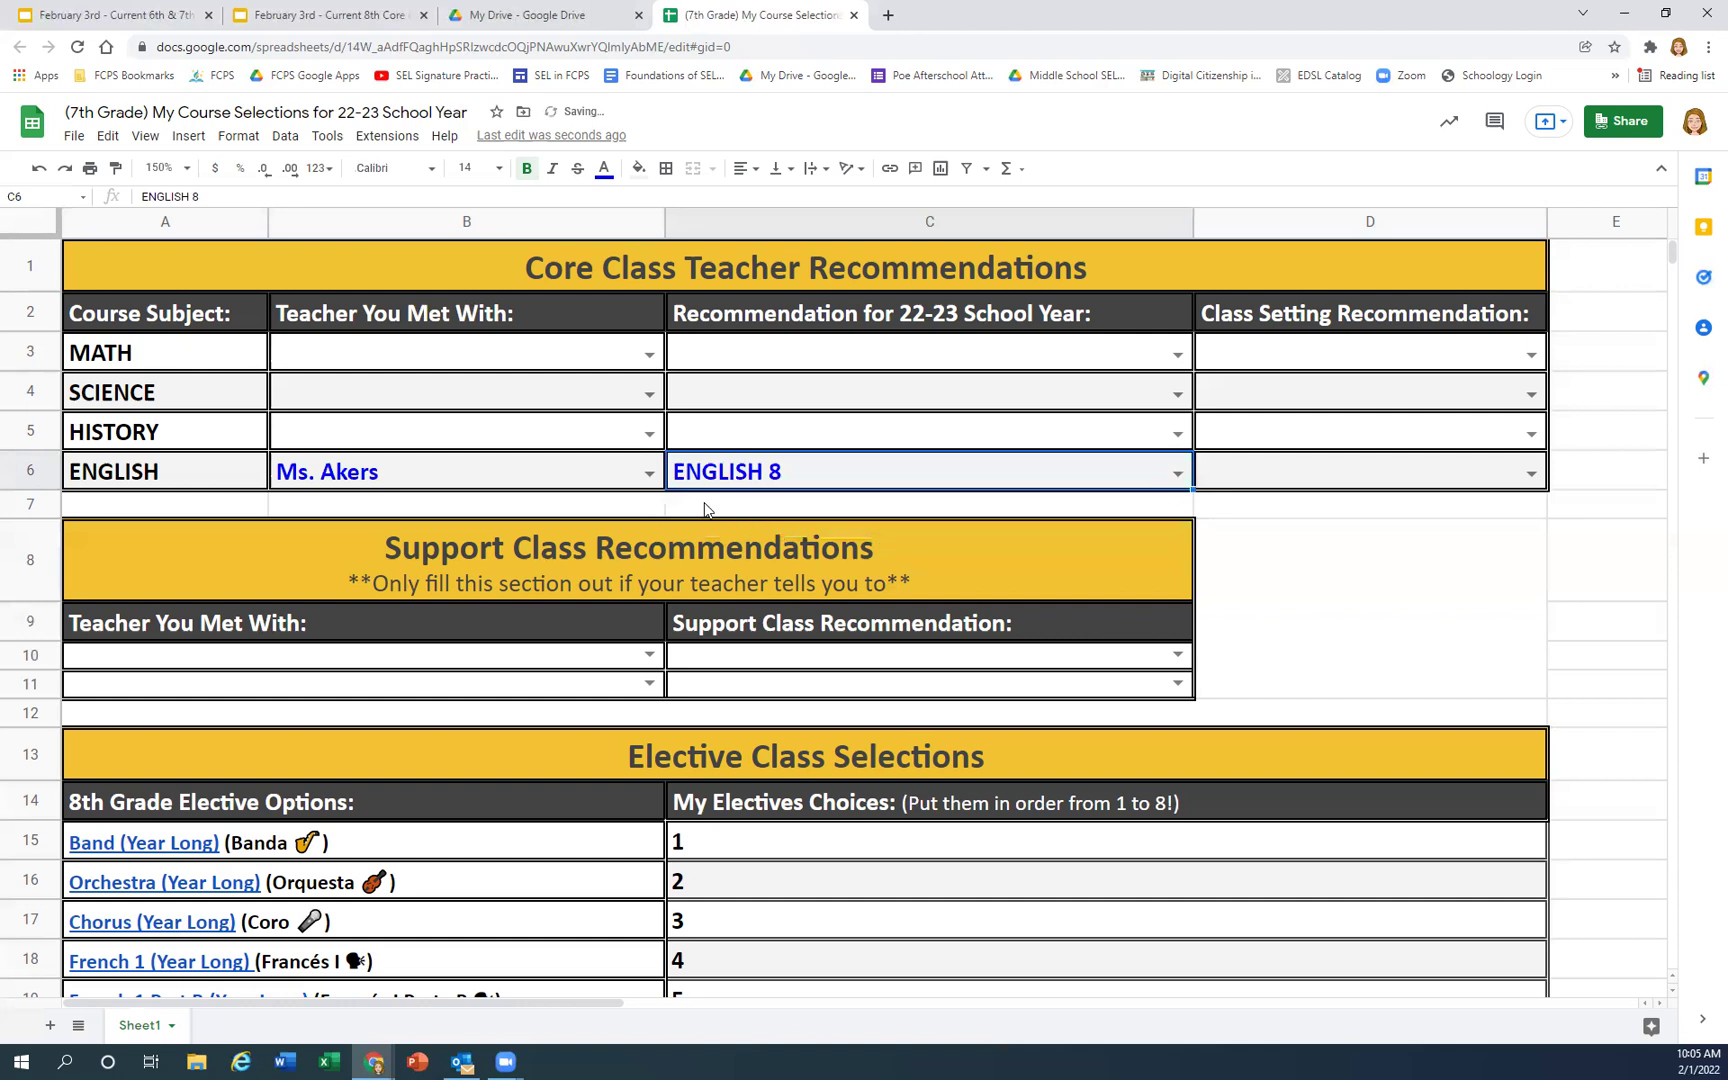
click(1531, 475)
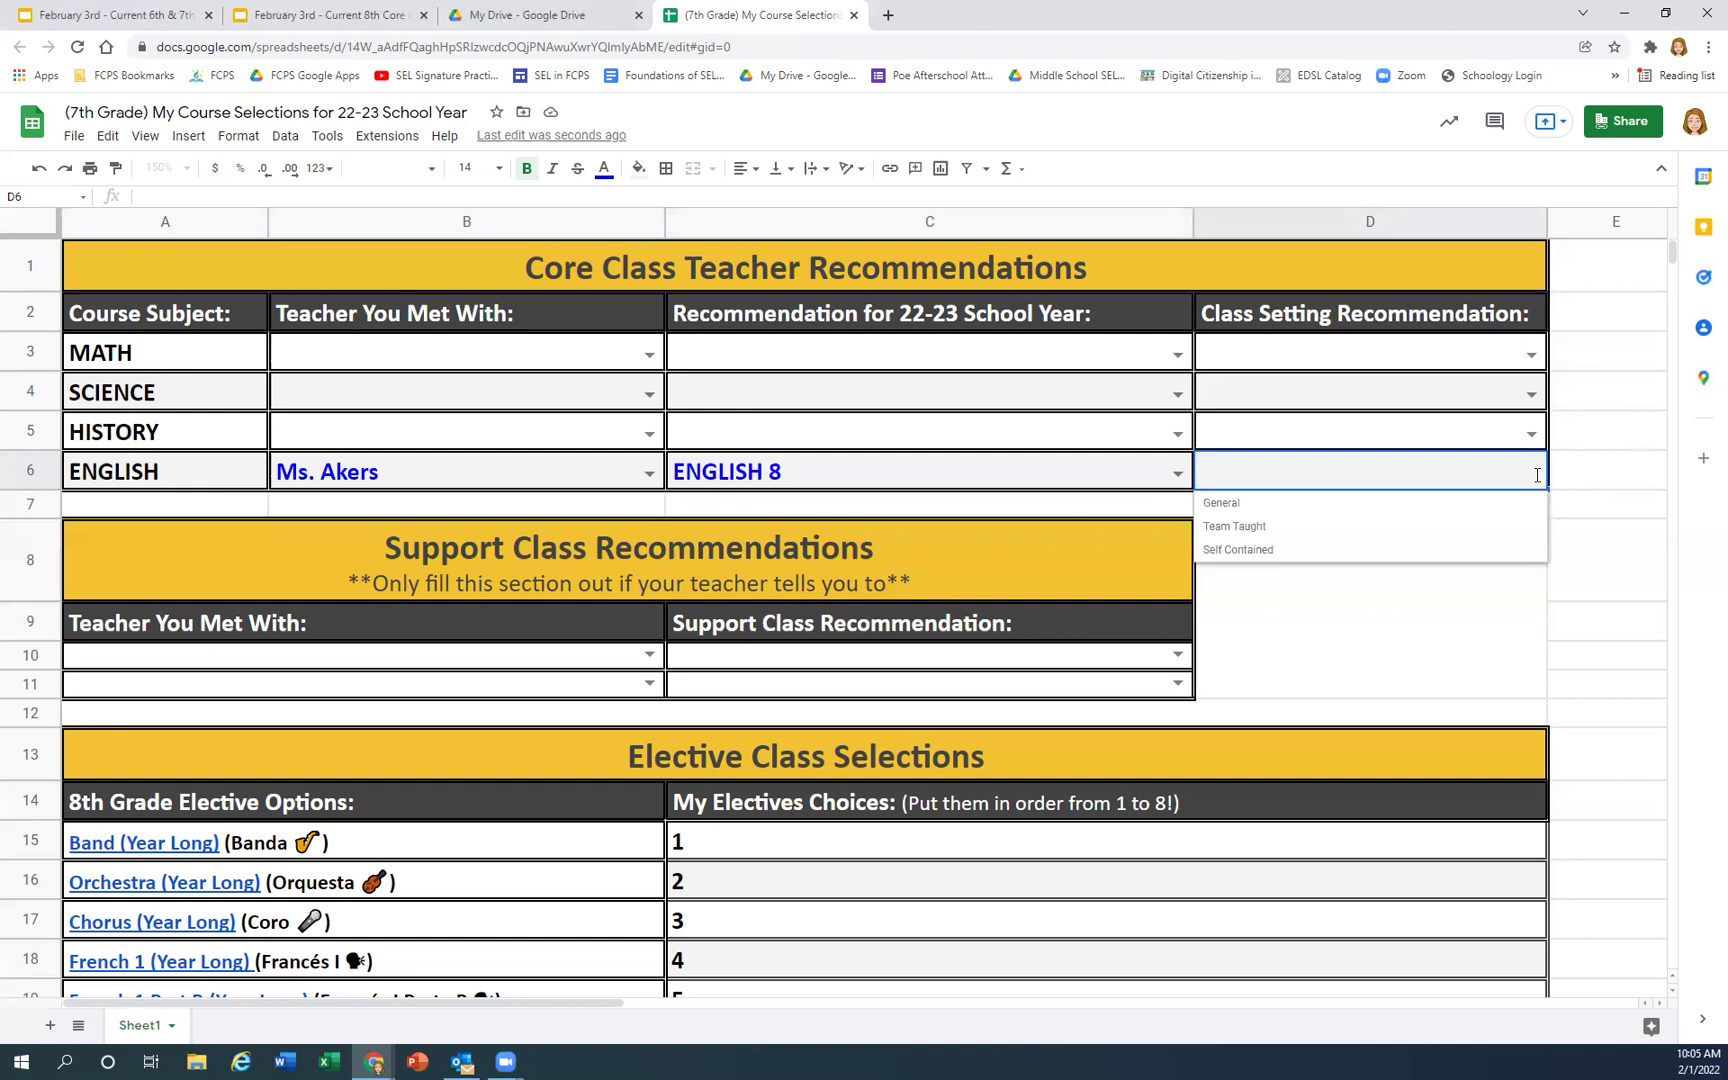
click(1390, 507)
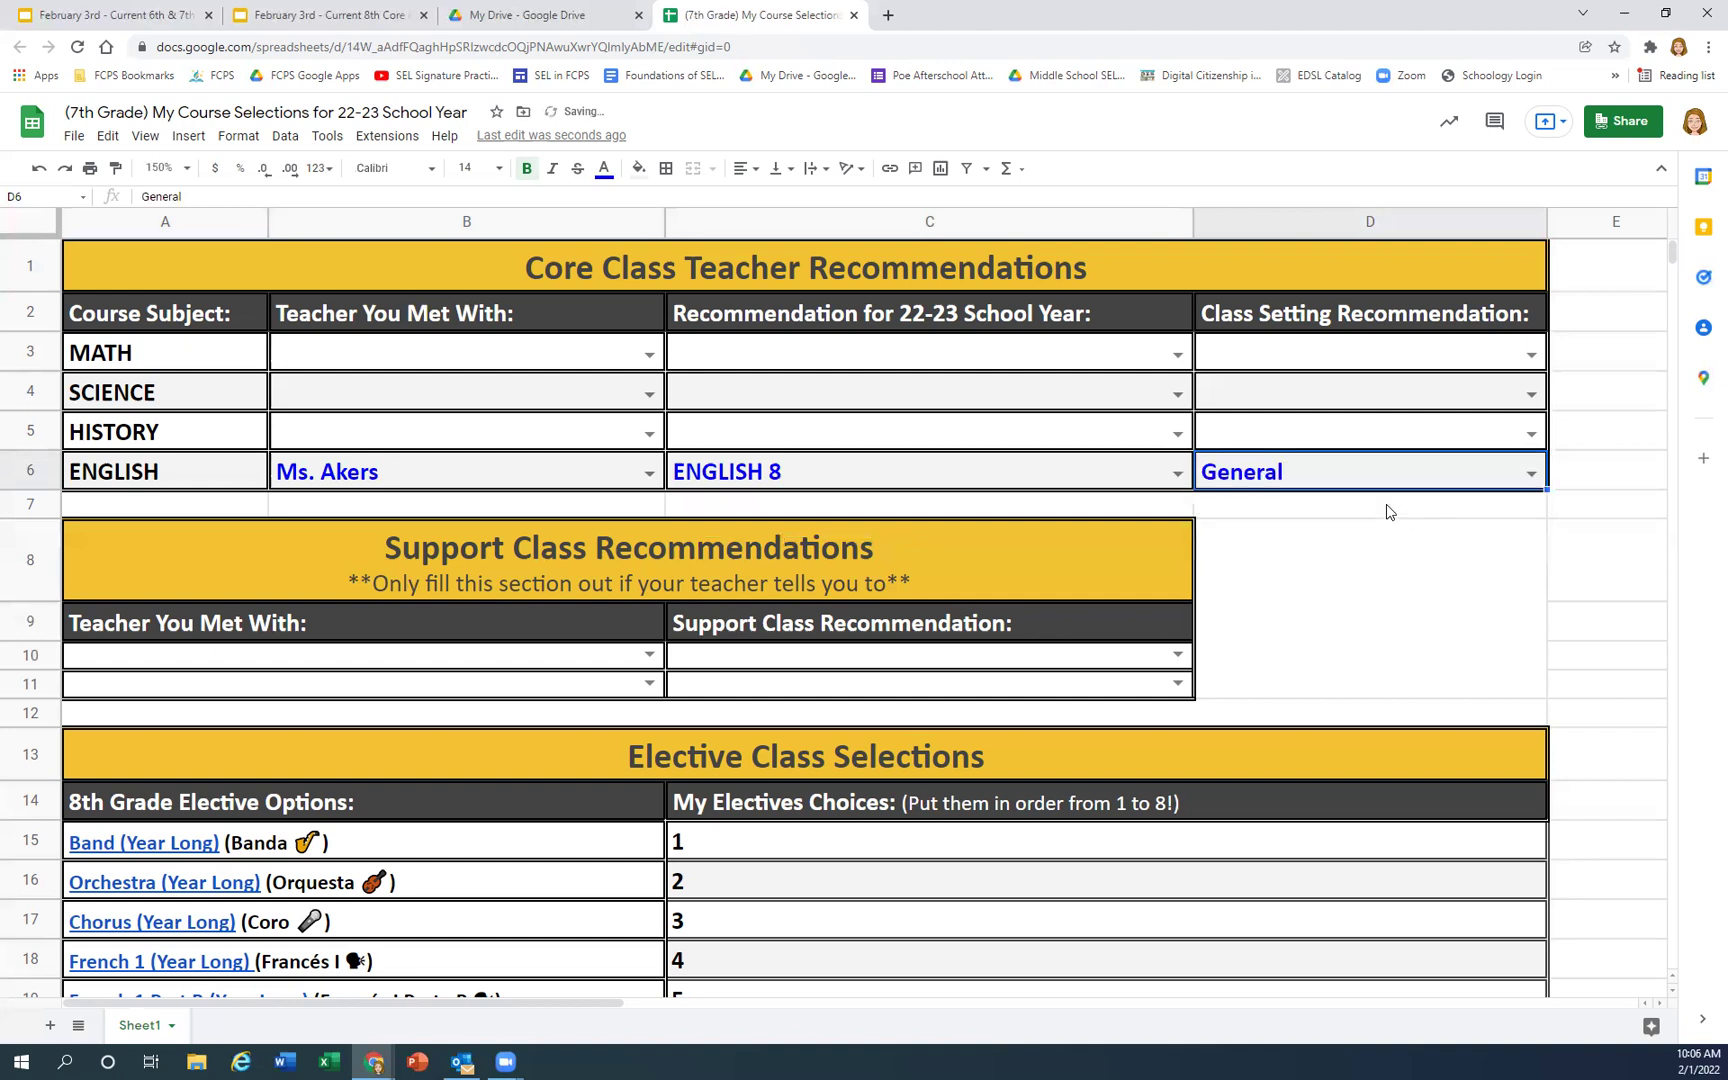
- Fill in the HISTORY row with the second listed teacher, the CIVICS 8 HONORS recommendation and the General class setting
click(172, 438)
click(650, 433)
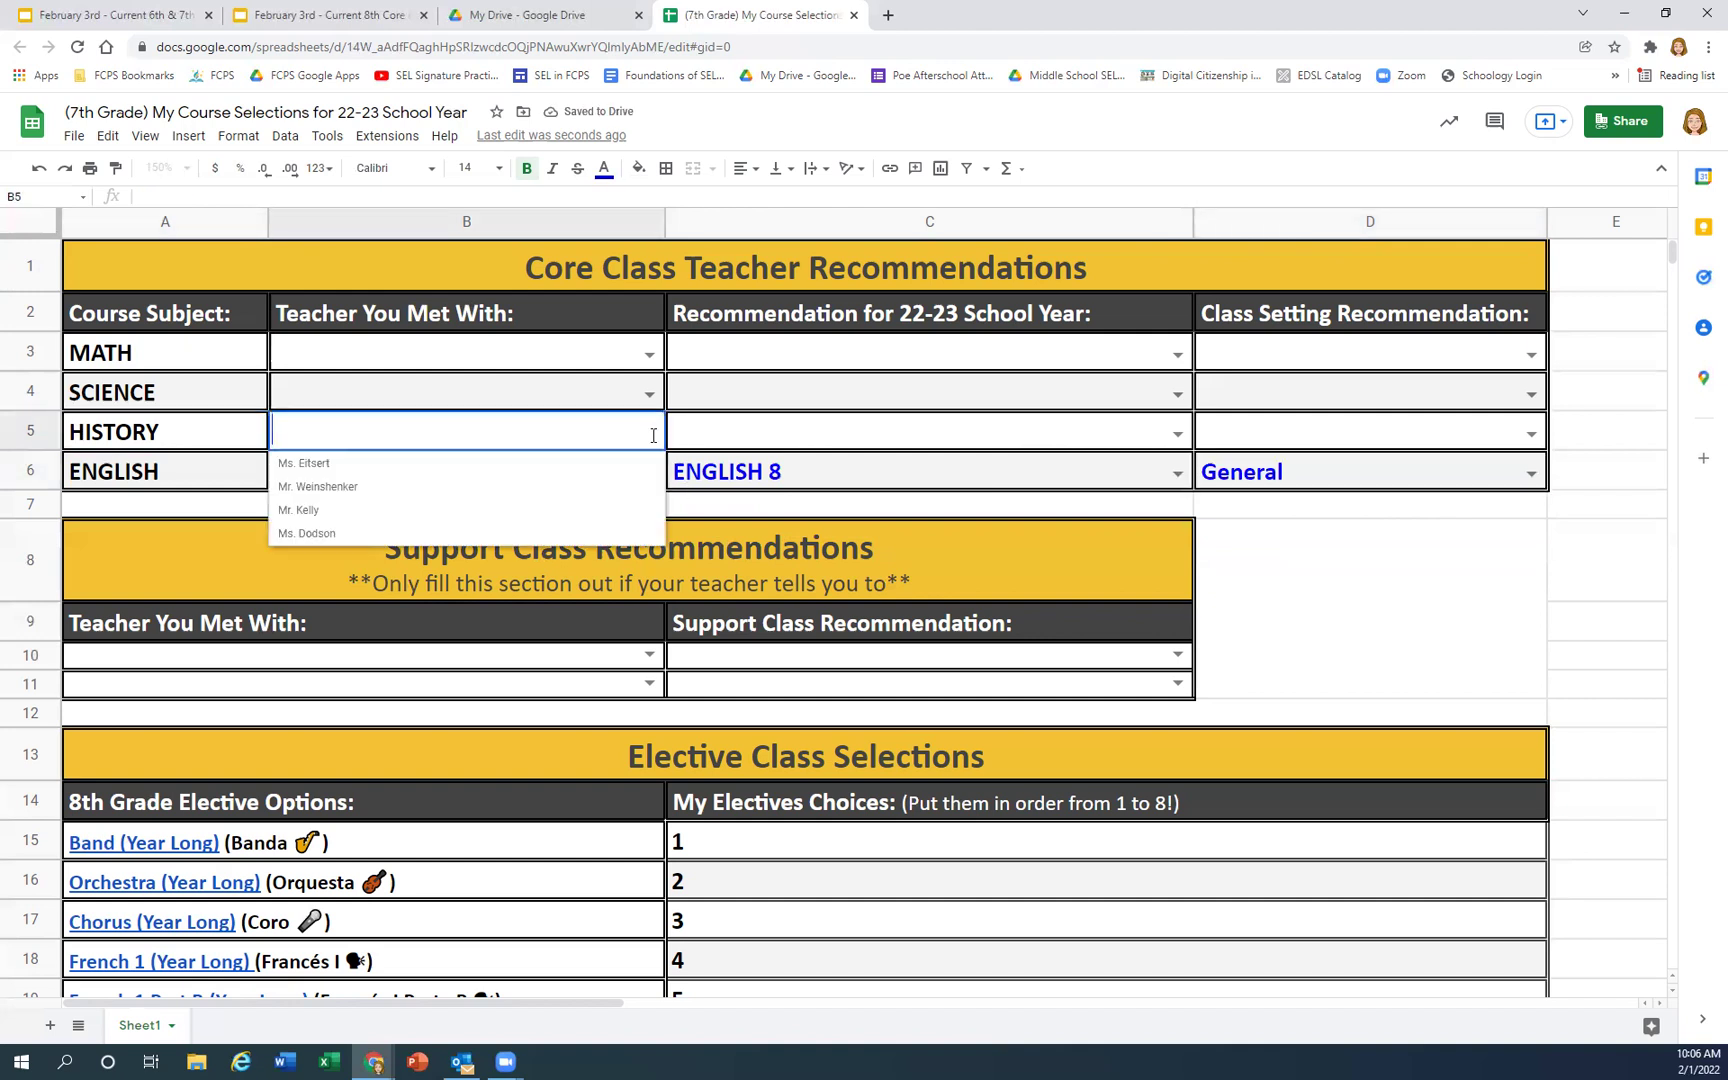
click(487, 497)
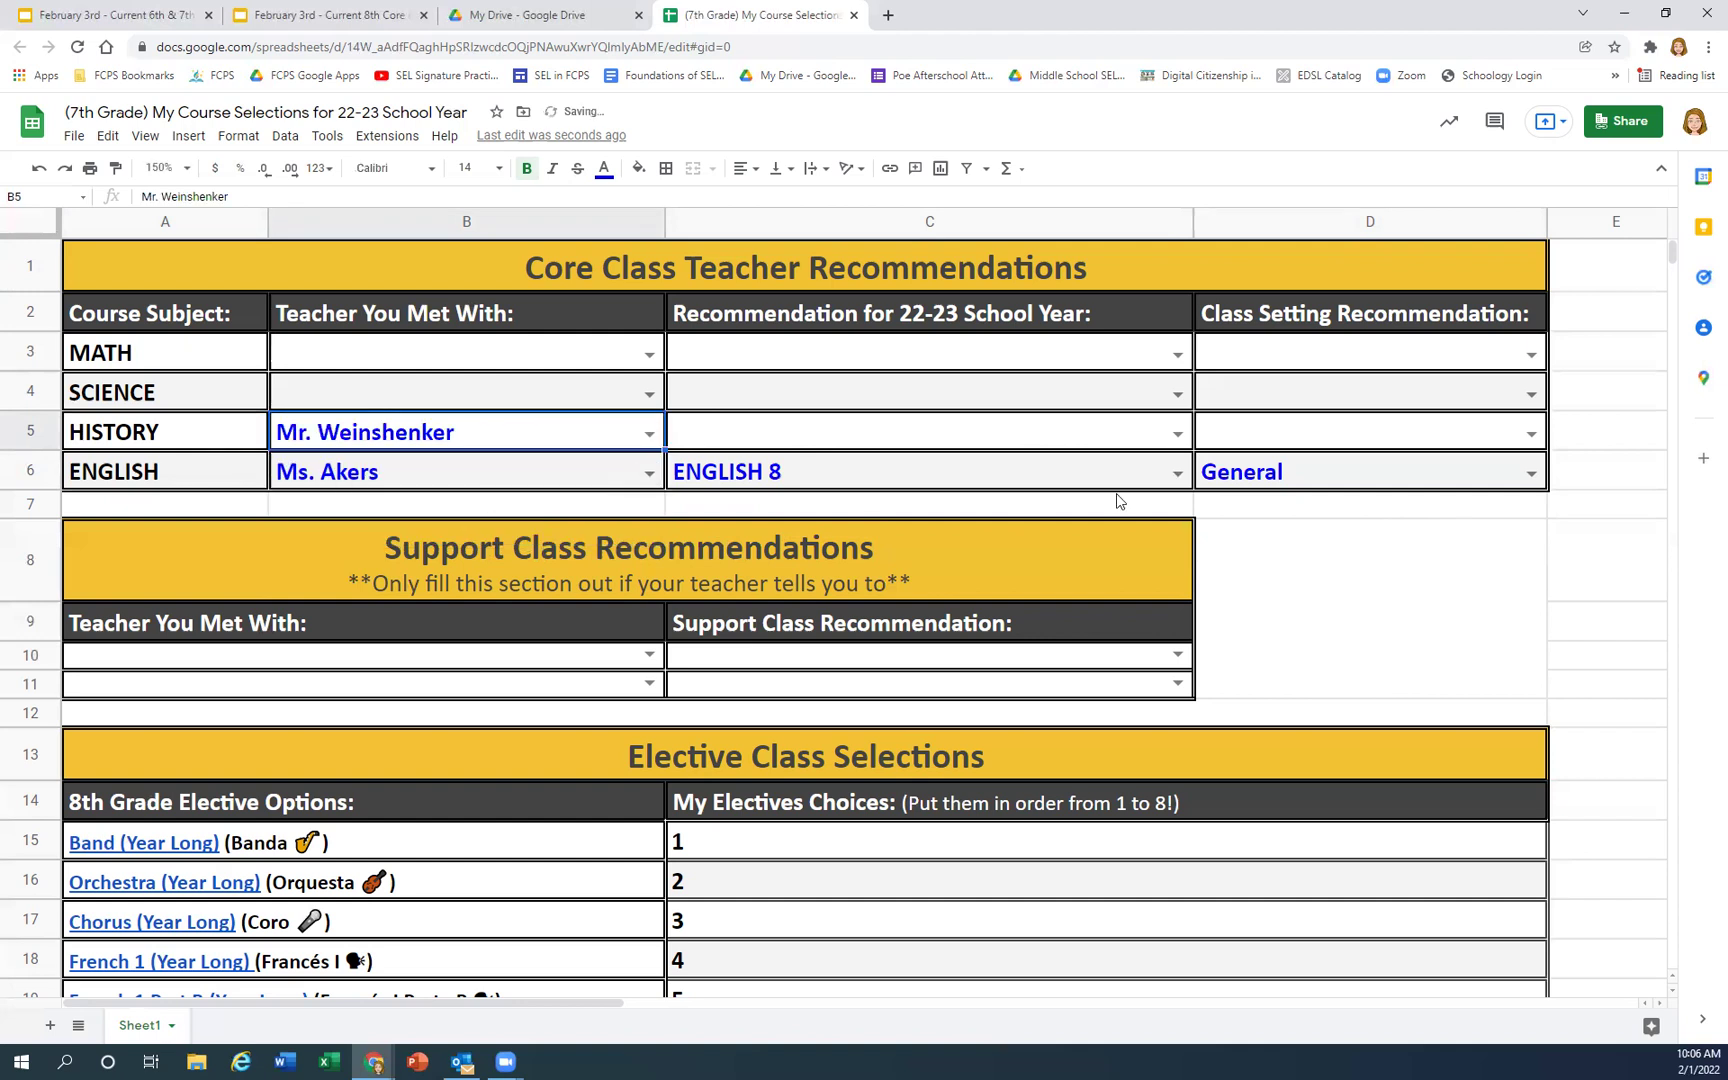
click(1180, 436)
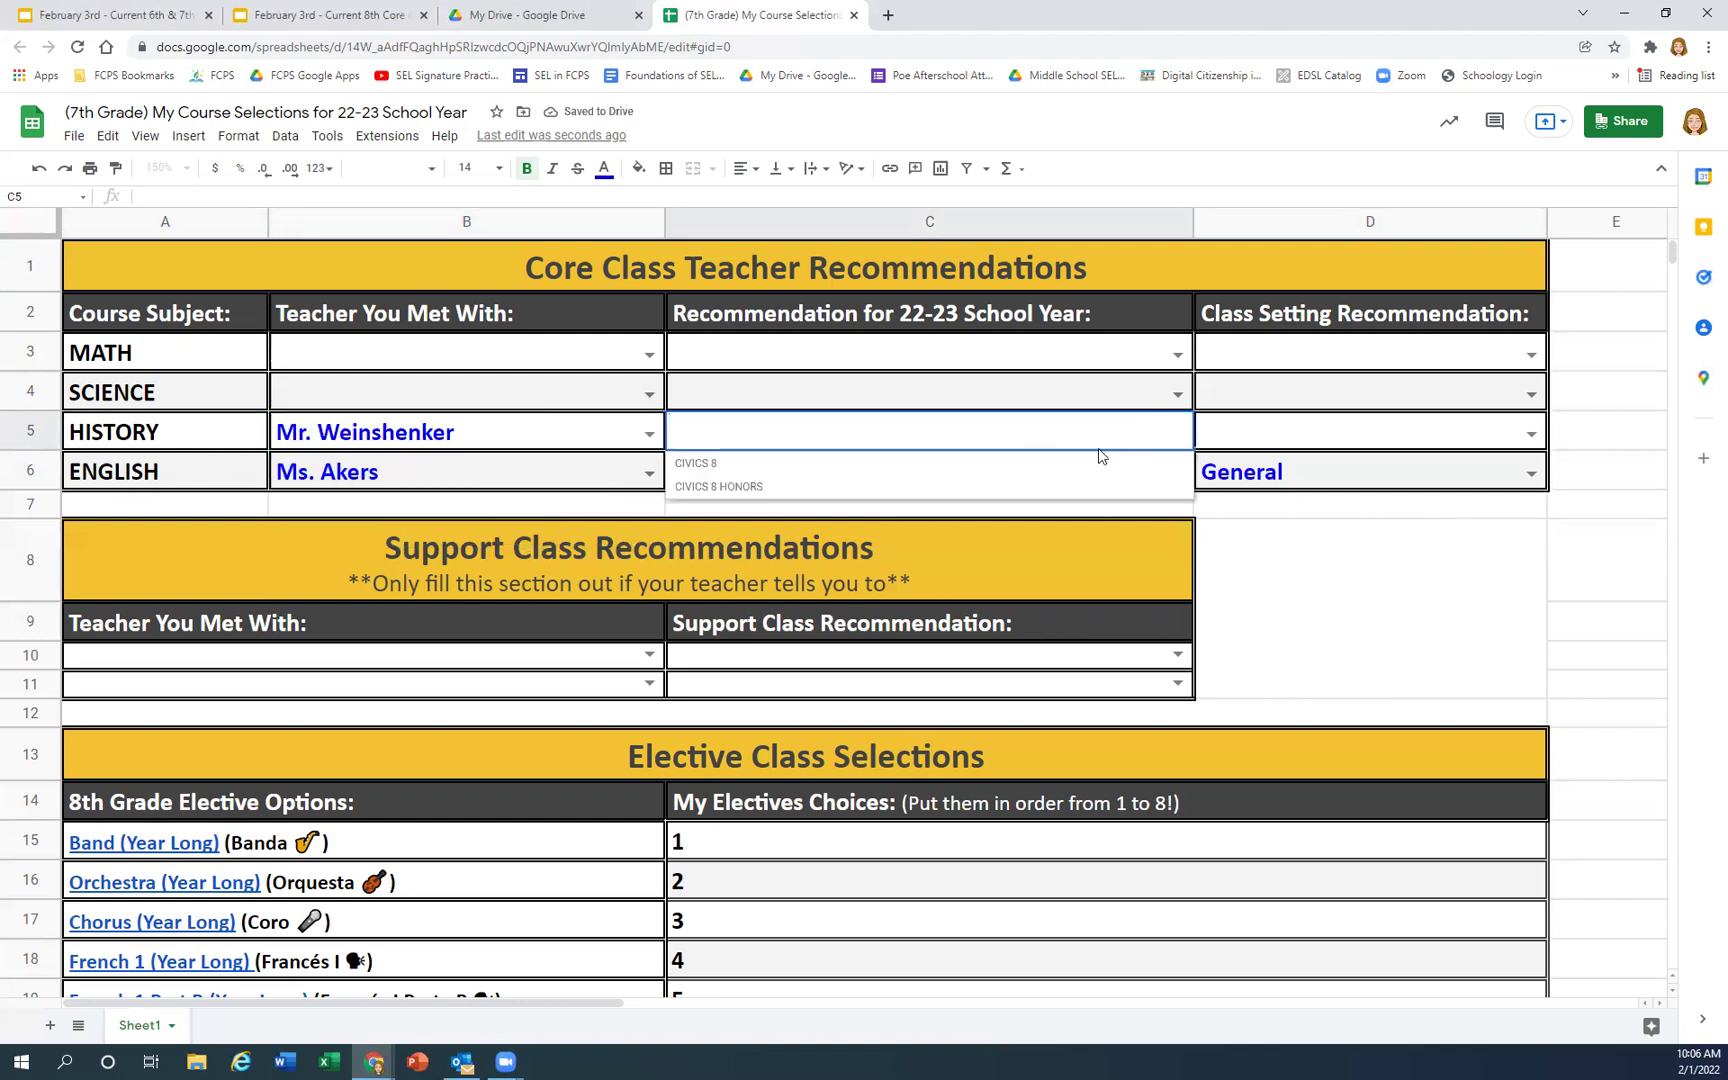
click(1057, 494)
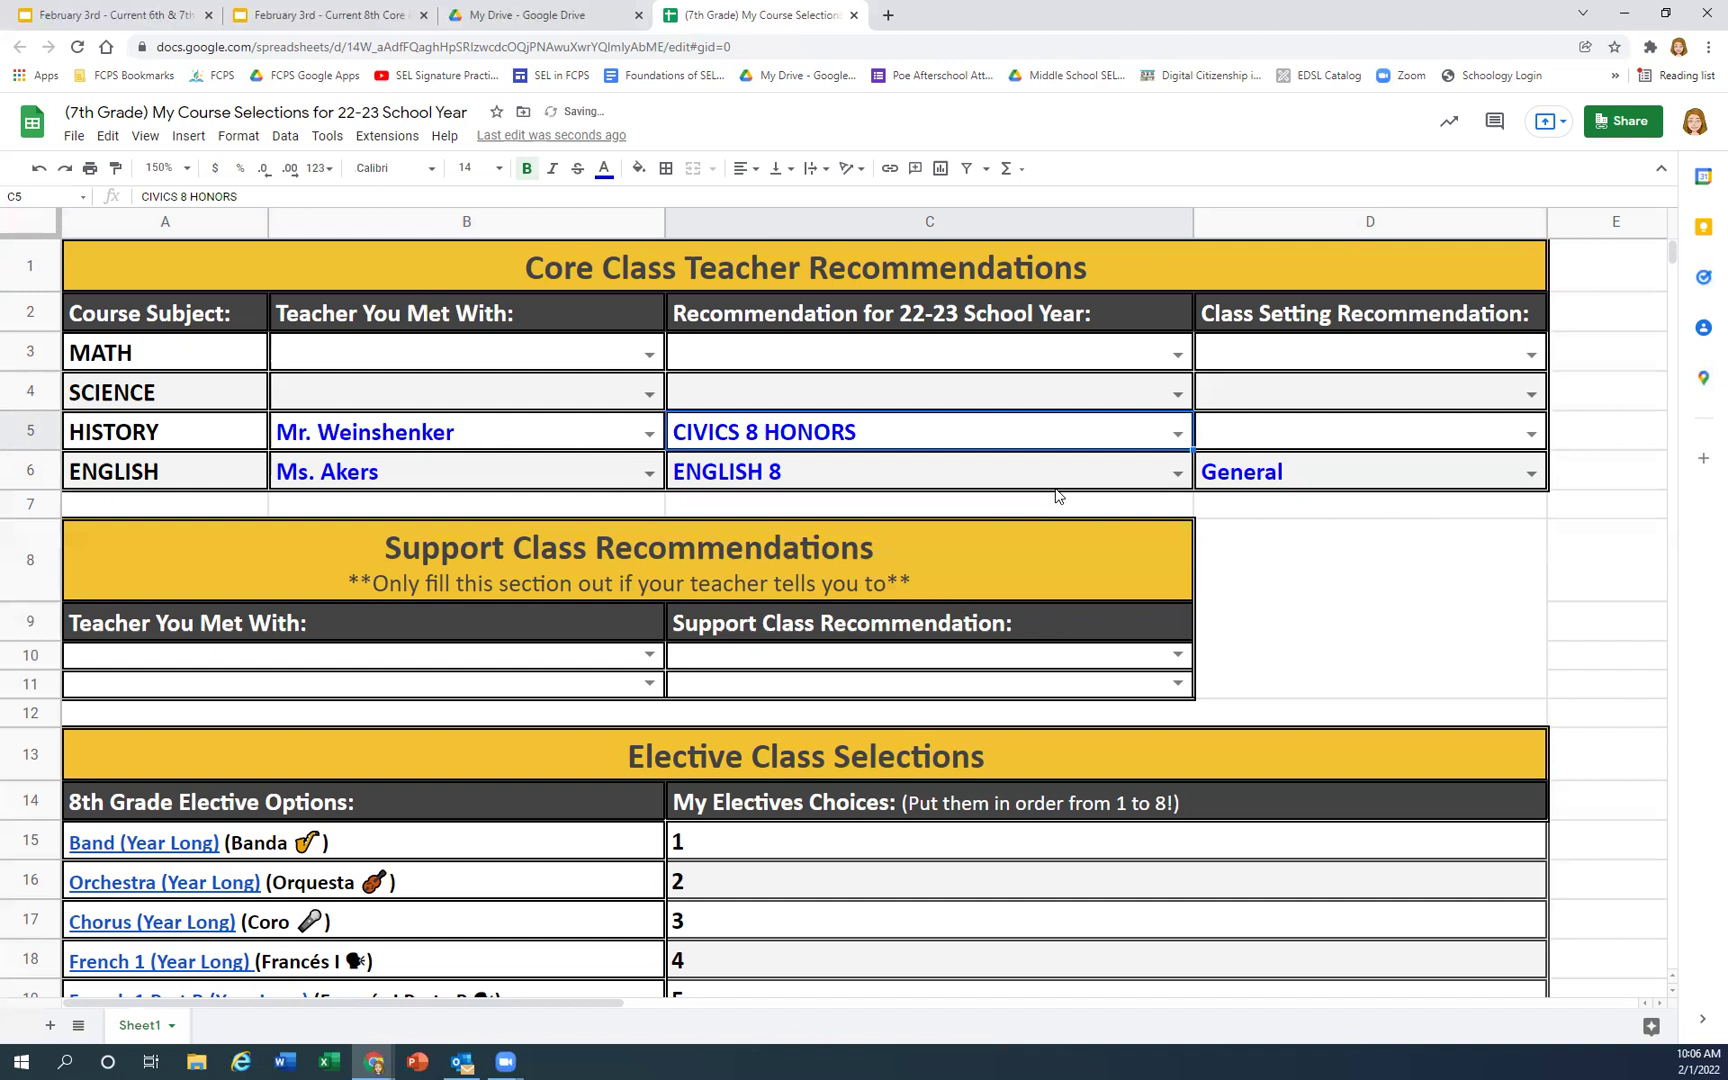
click(1533, 432)
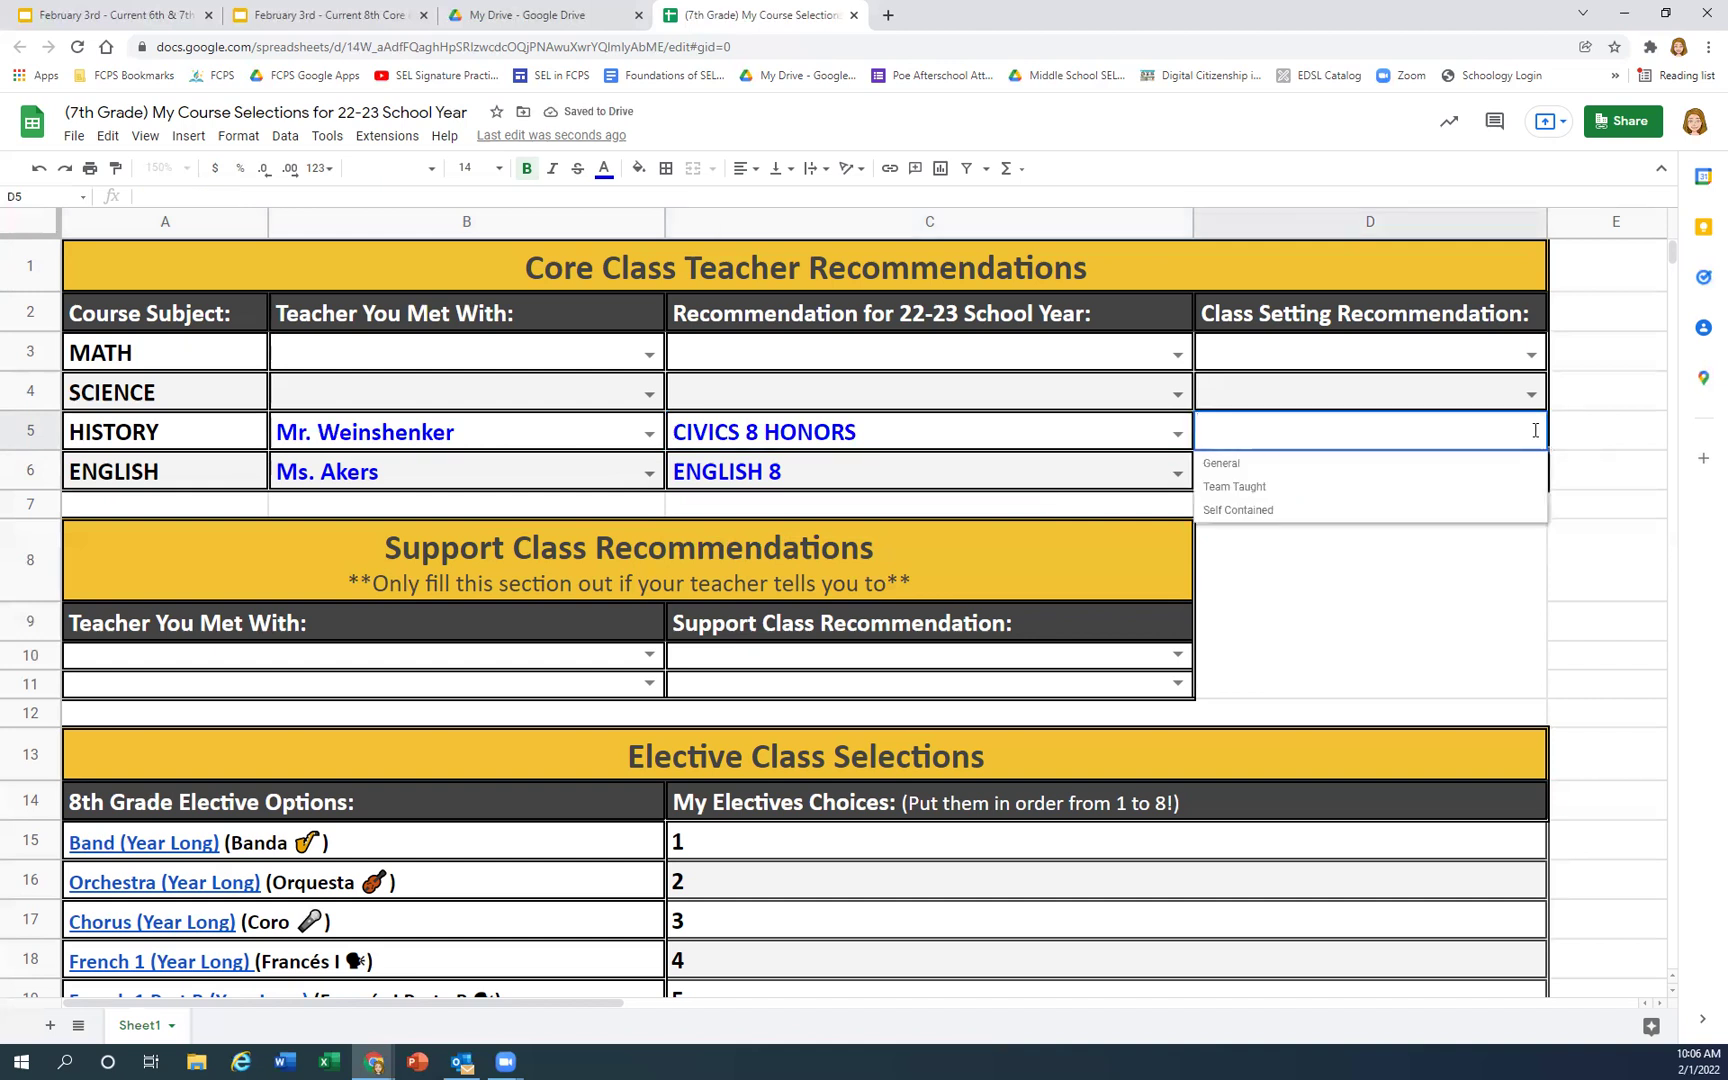
click(1451, 466)
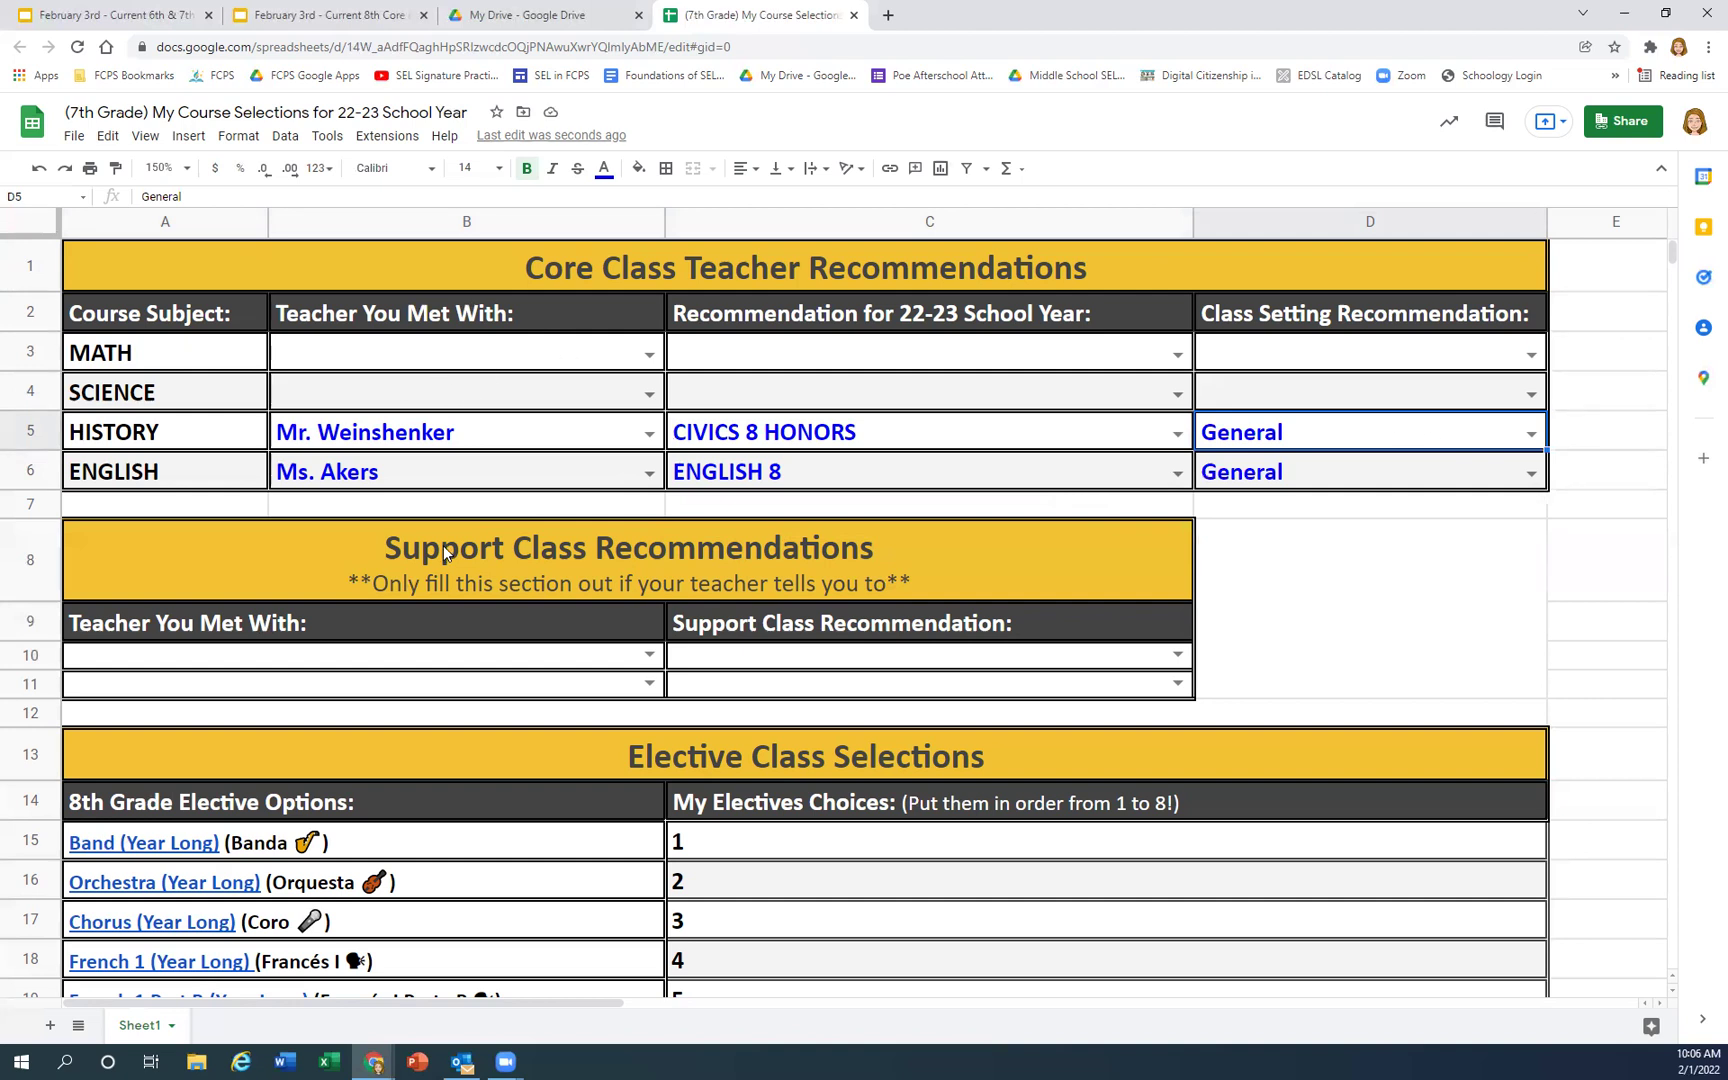
- Fill in the first Support Class Recommendations row with the last listed teacher and No Support Class Recommended
scroll(443, 545, down, 3)
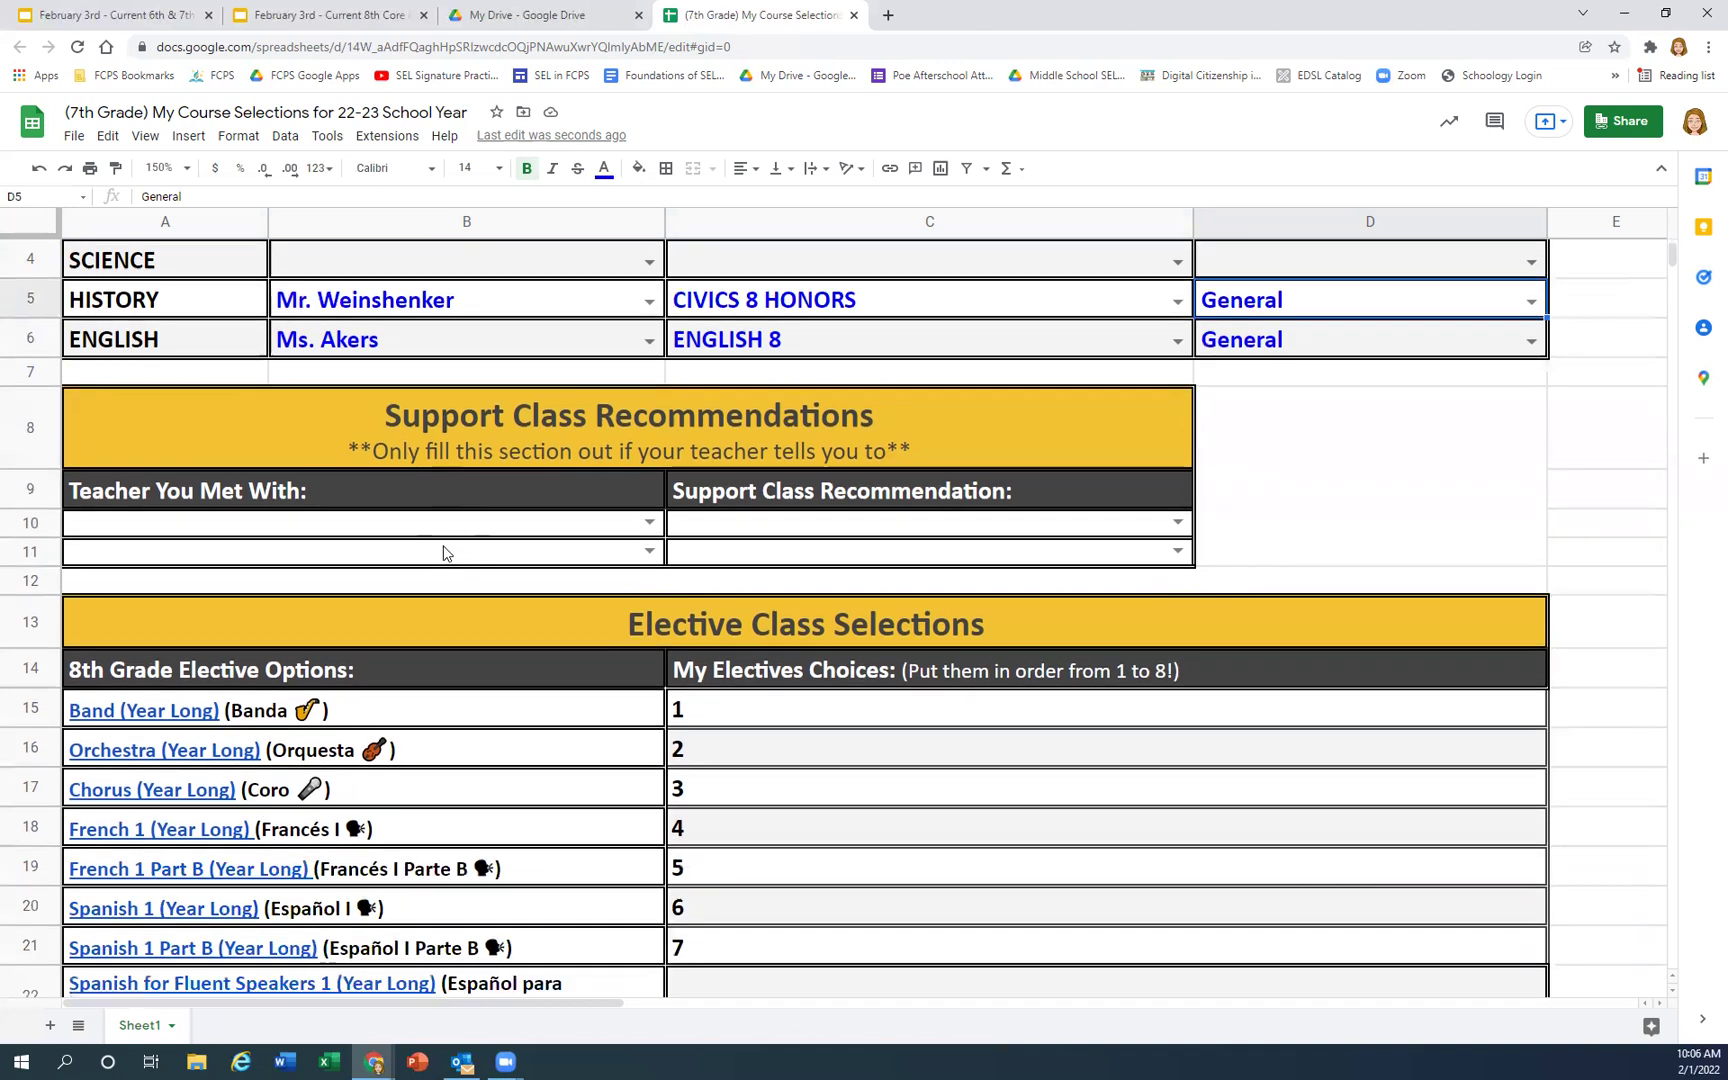
scroll(445, 553, down, 2)
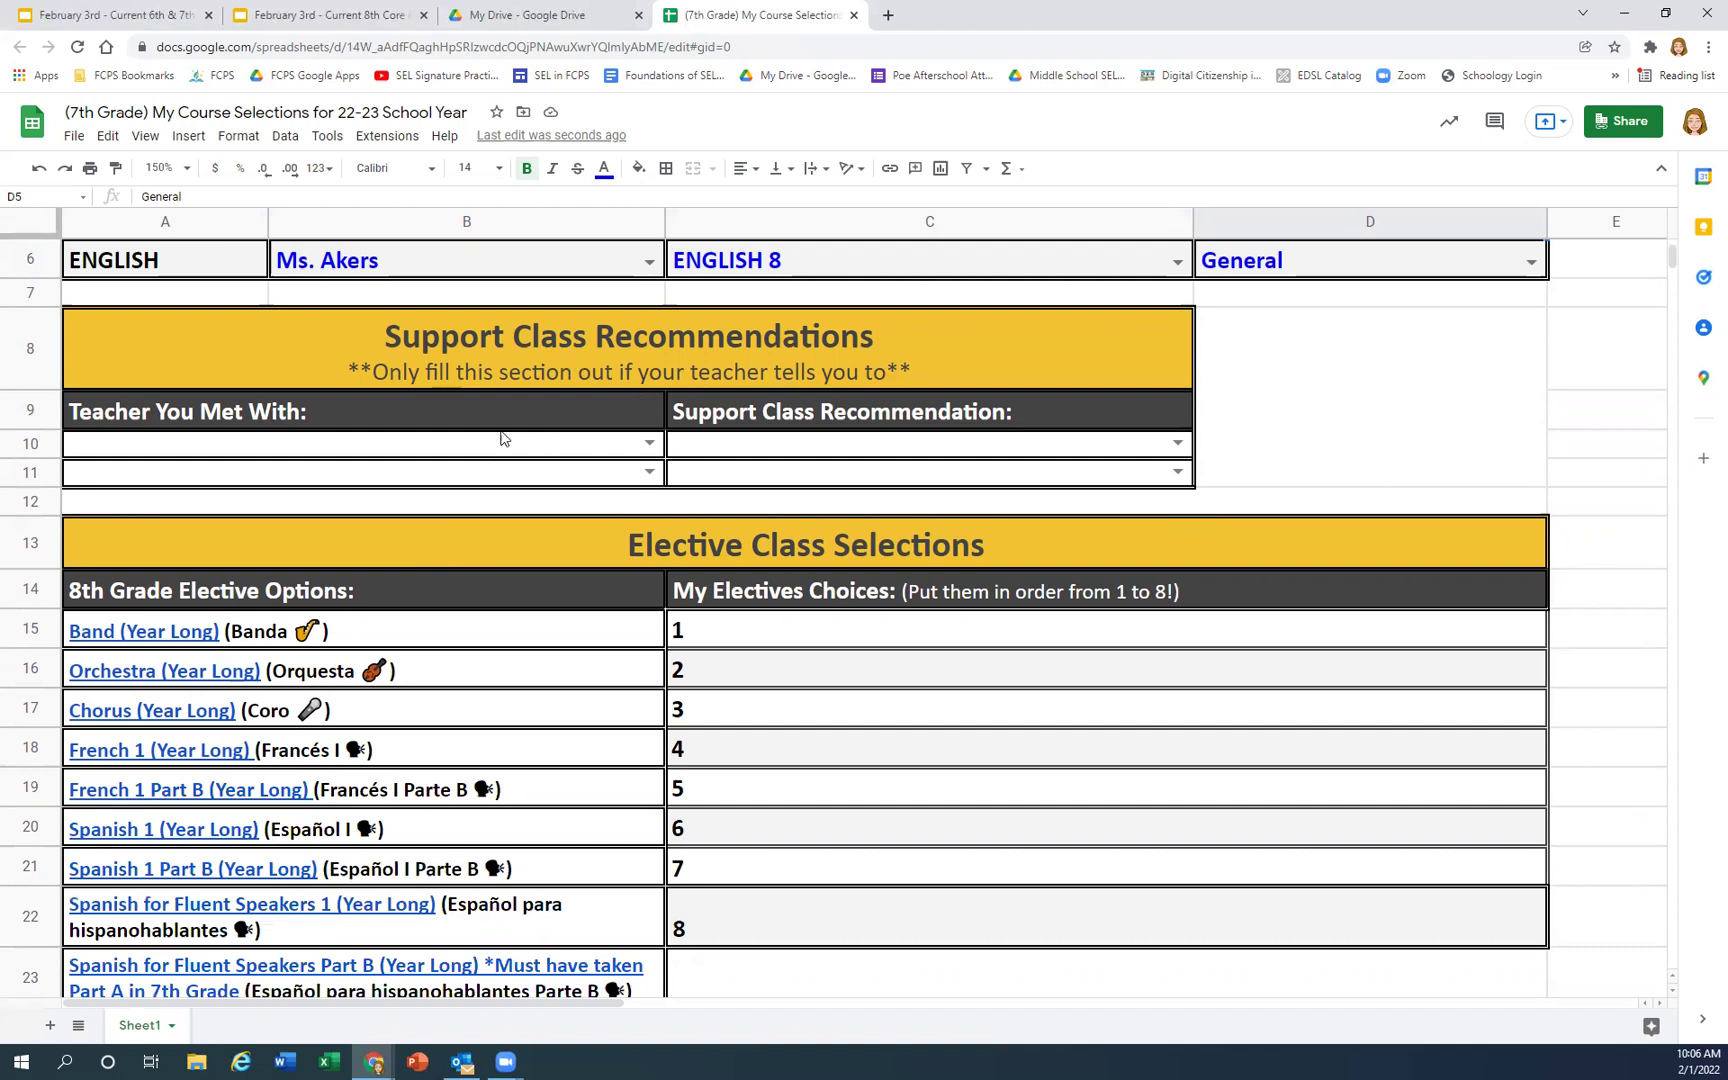
click(650, 443)
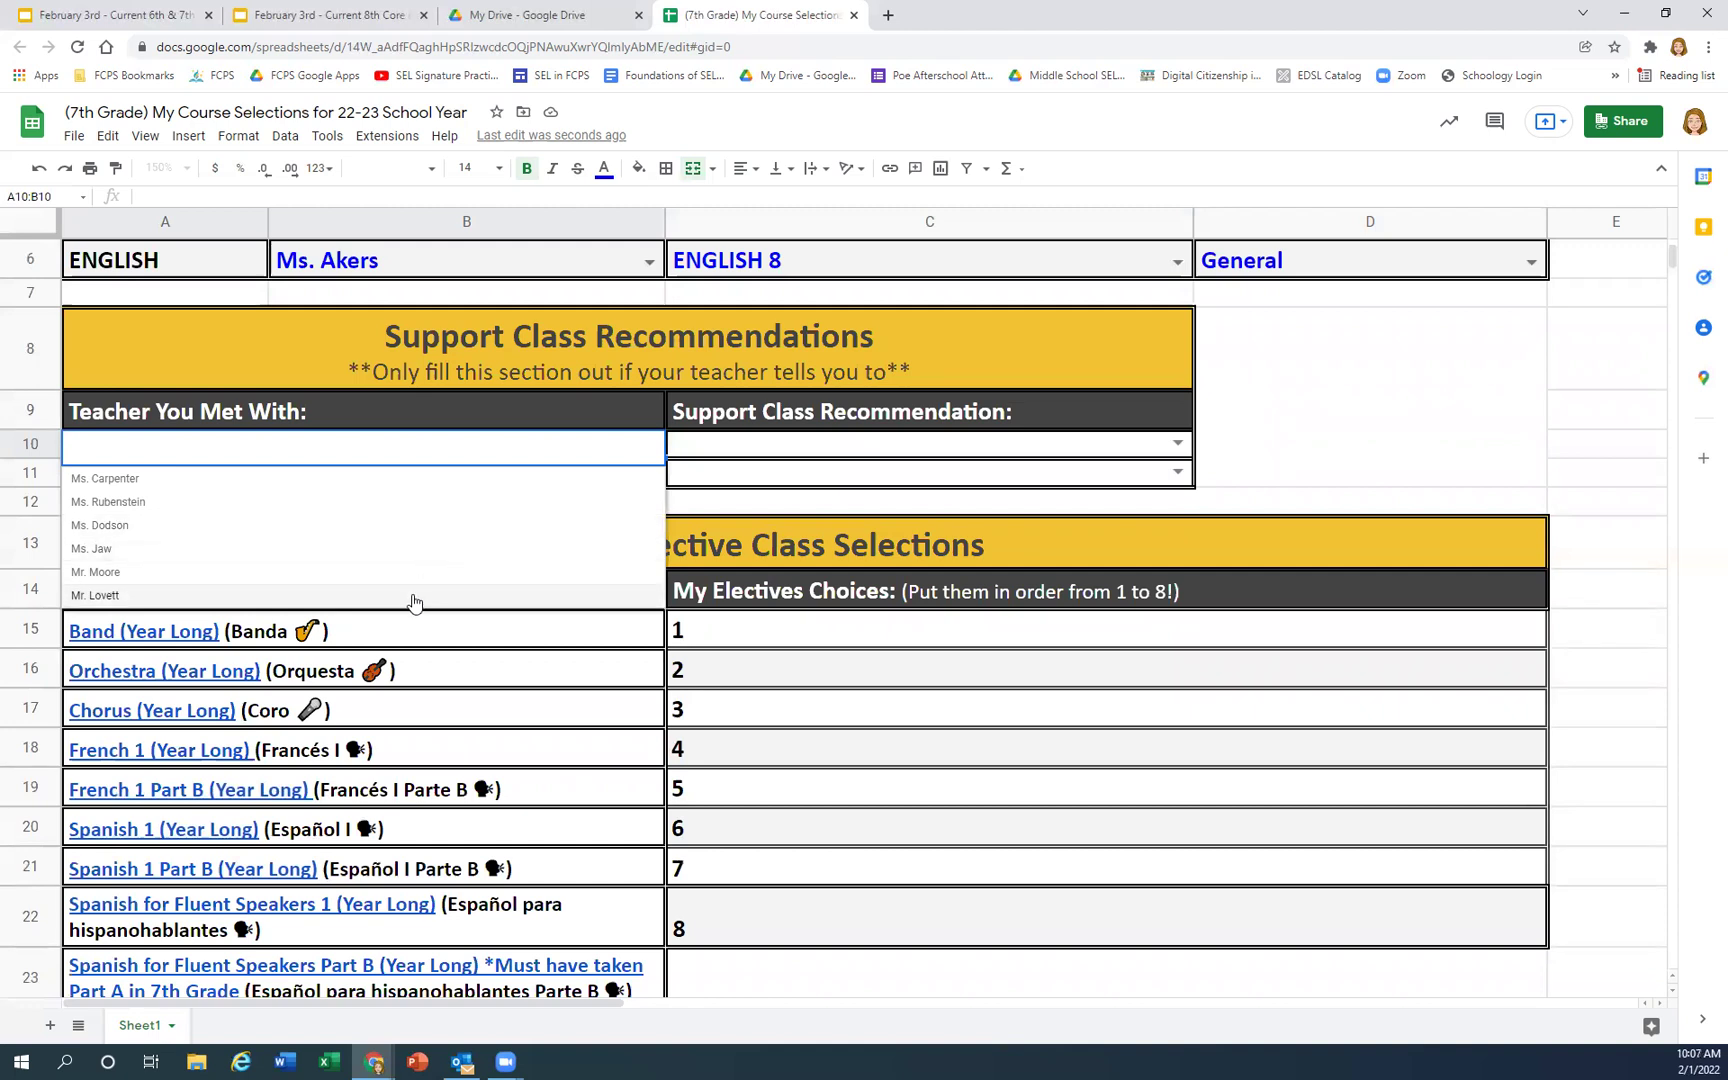
click(415, 597)
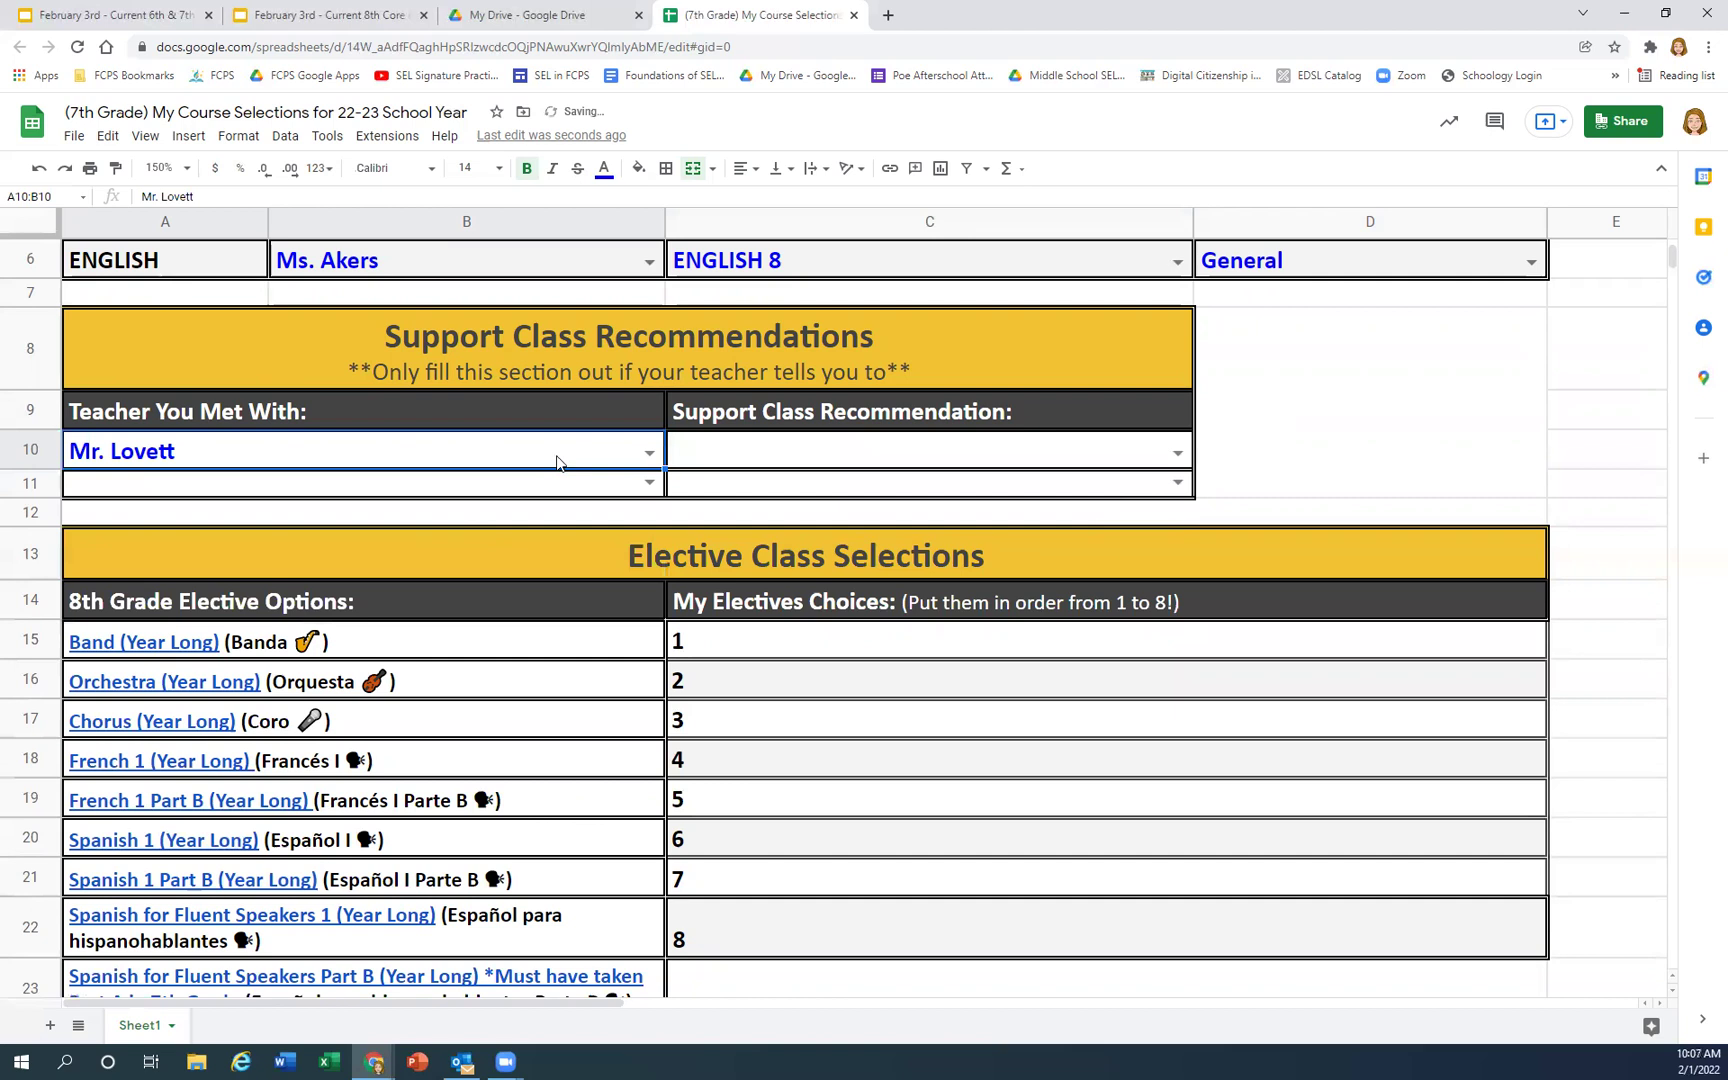
click(1177, 452)
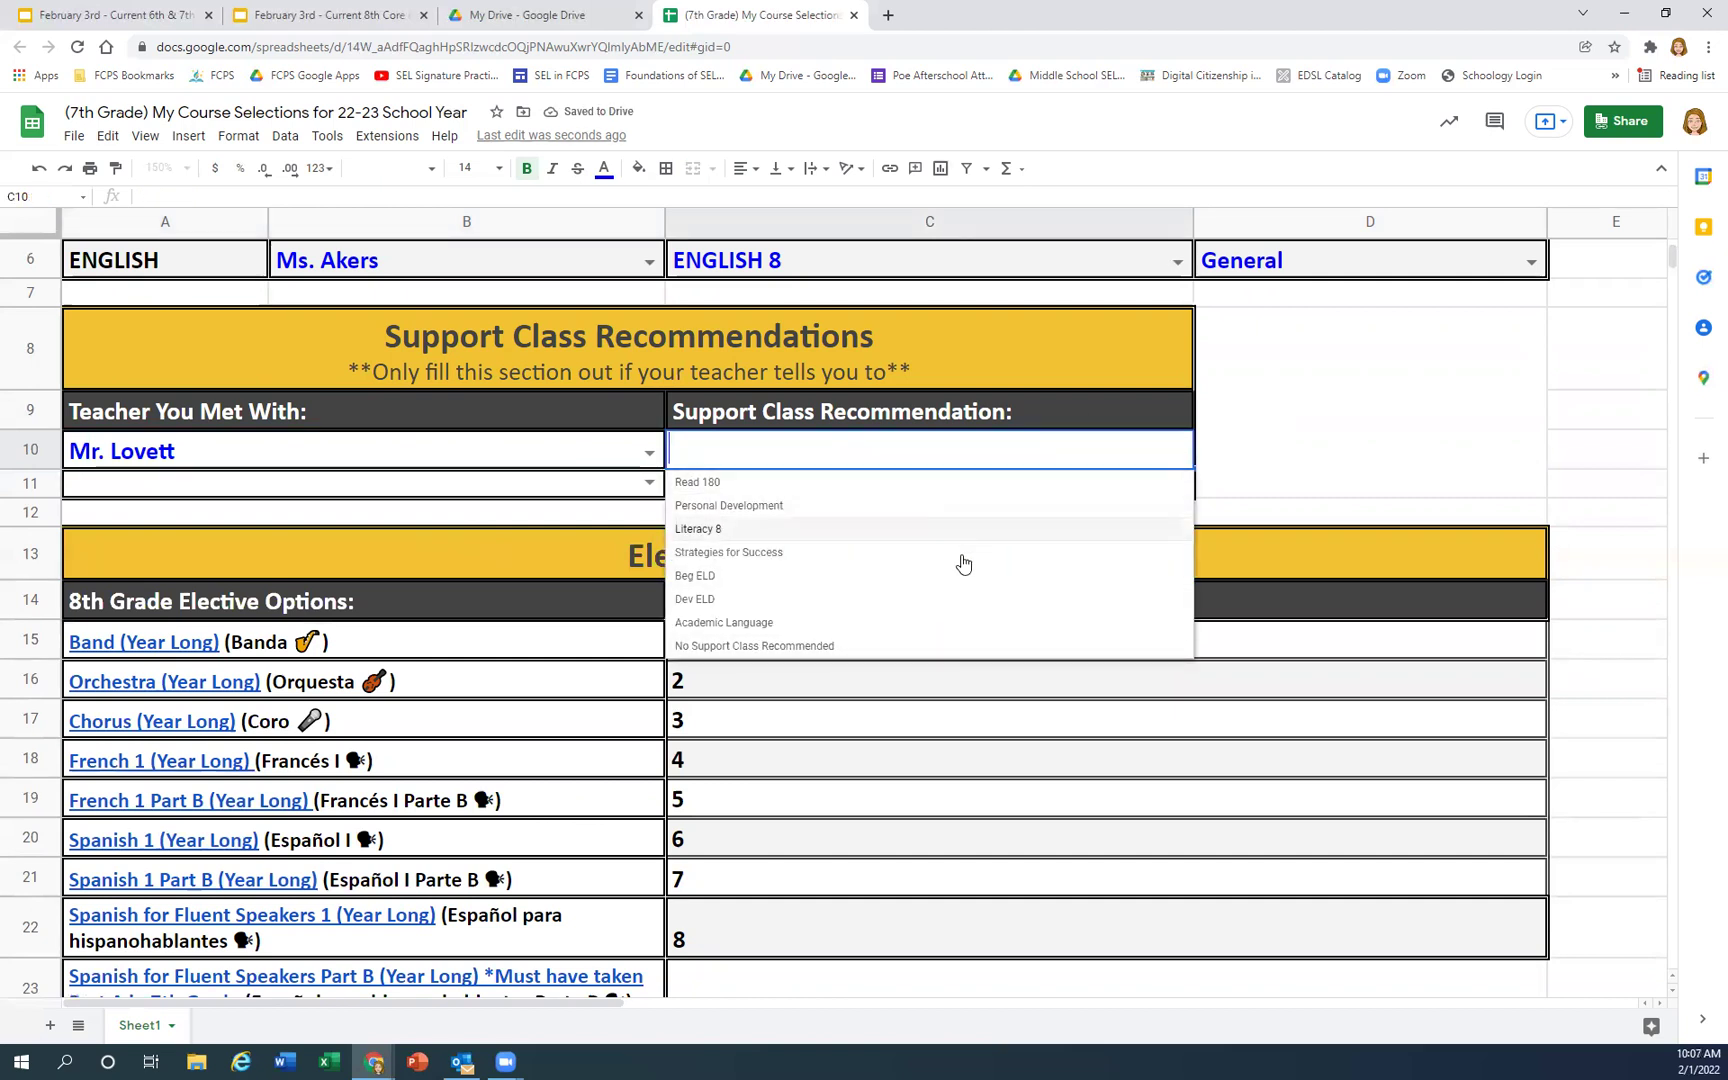
click(966, 648)
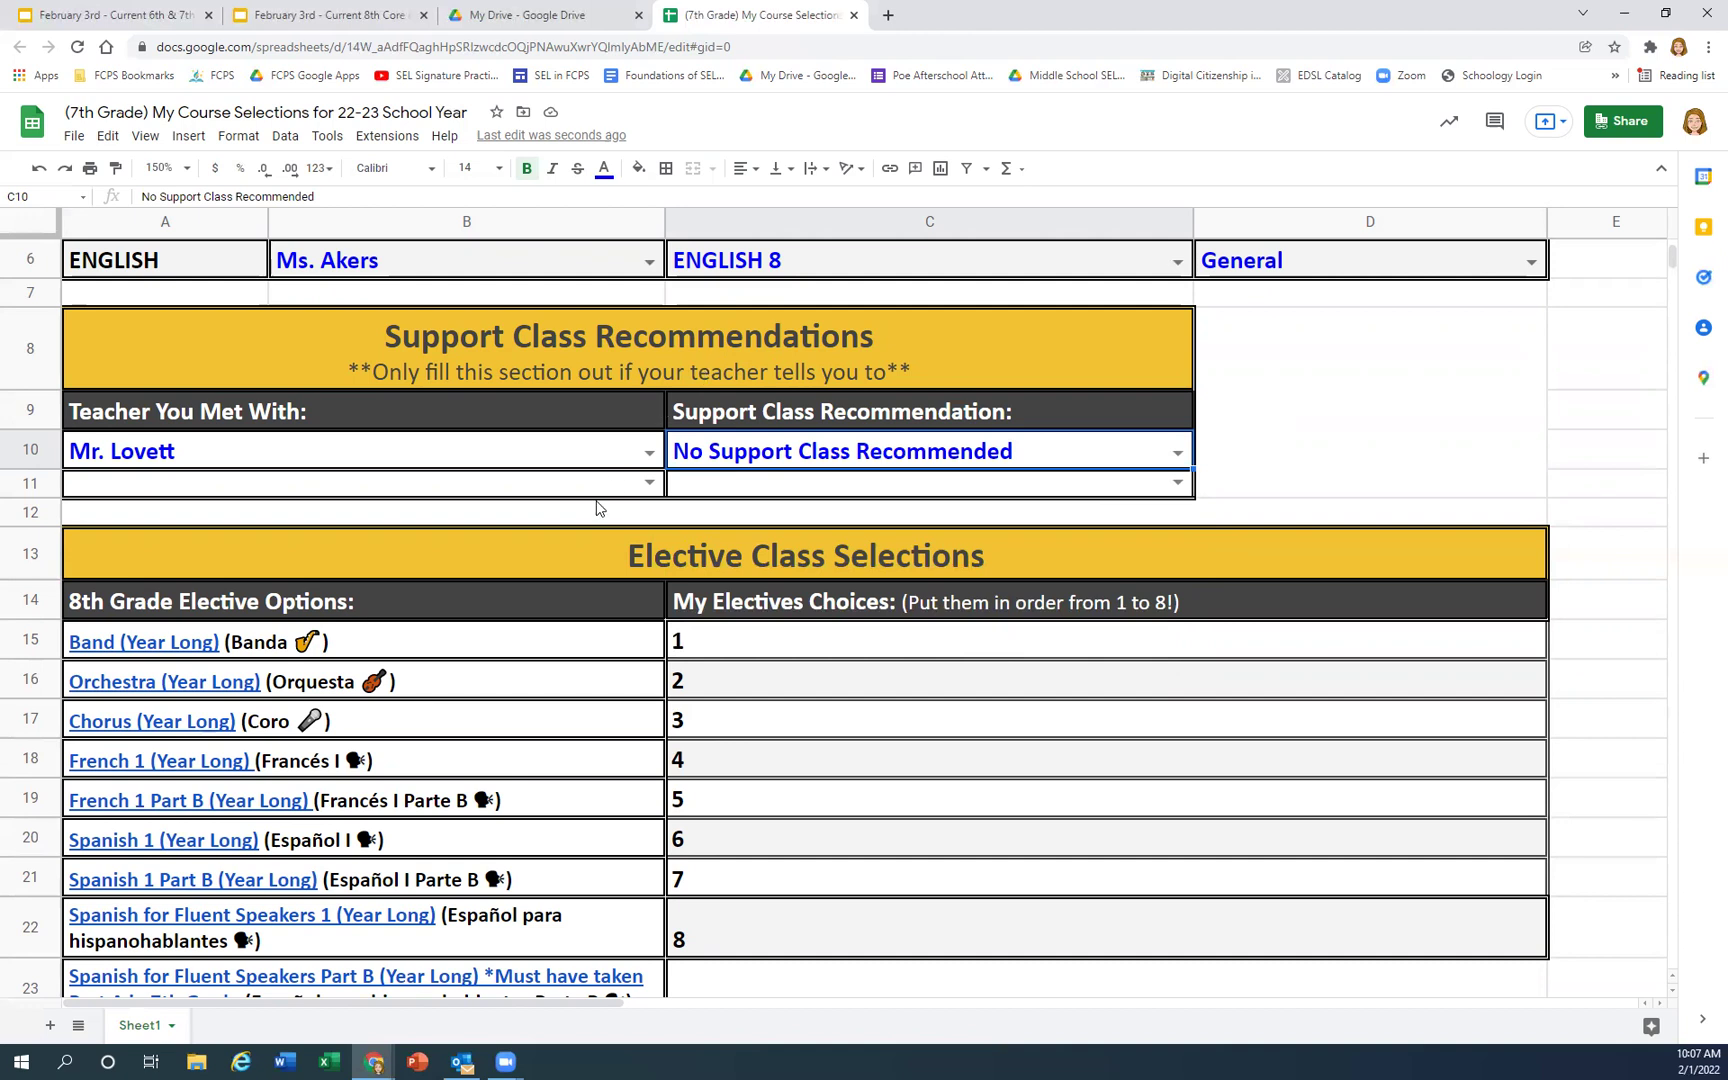
- Look through the 8th grade elective options, including the video linked to Spanish 1 Part B, and review the recommendation sections
scroll(597, 507, down, 3)
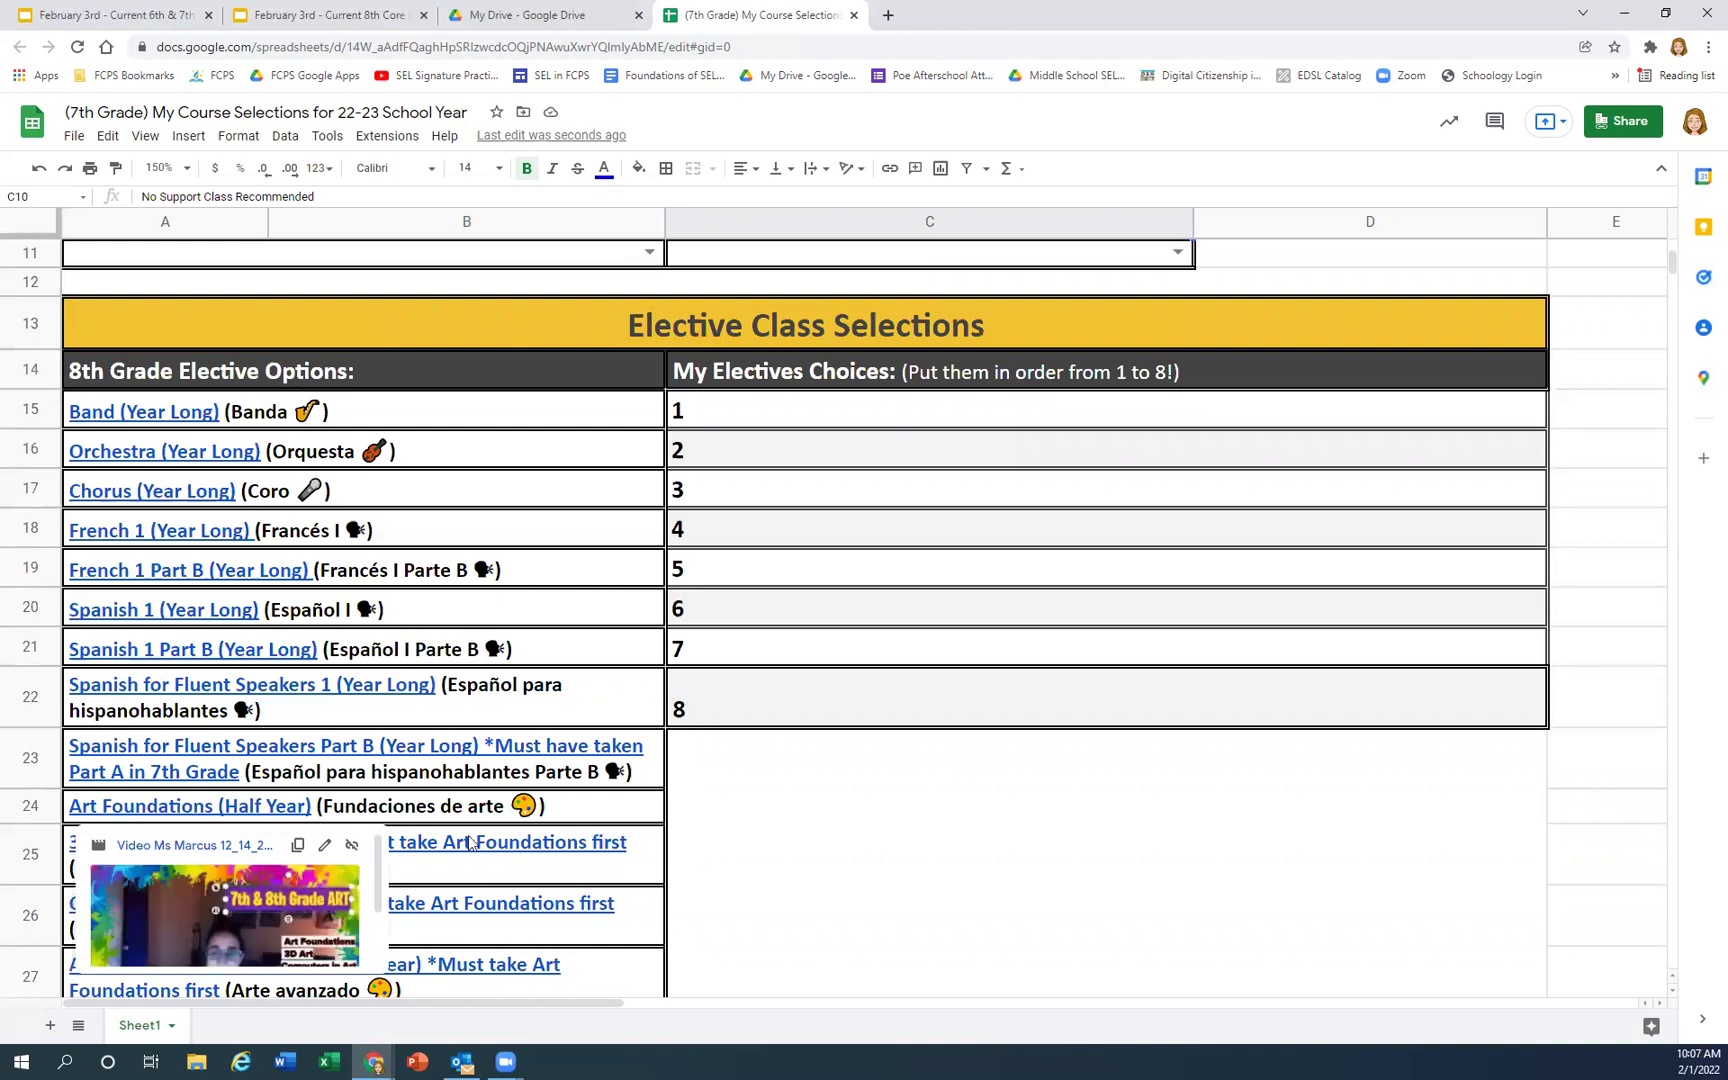
scroll(701, 818, down, 2)
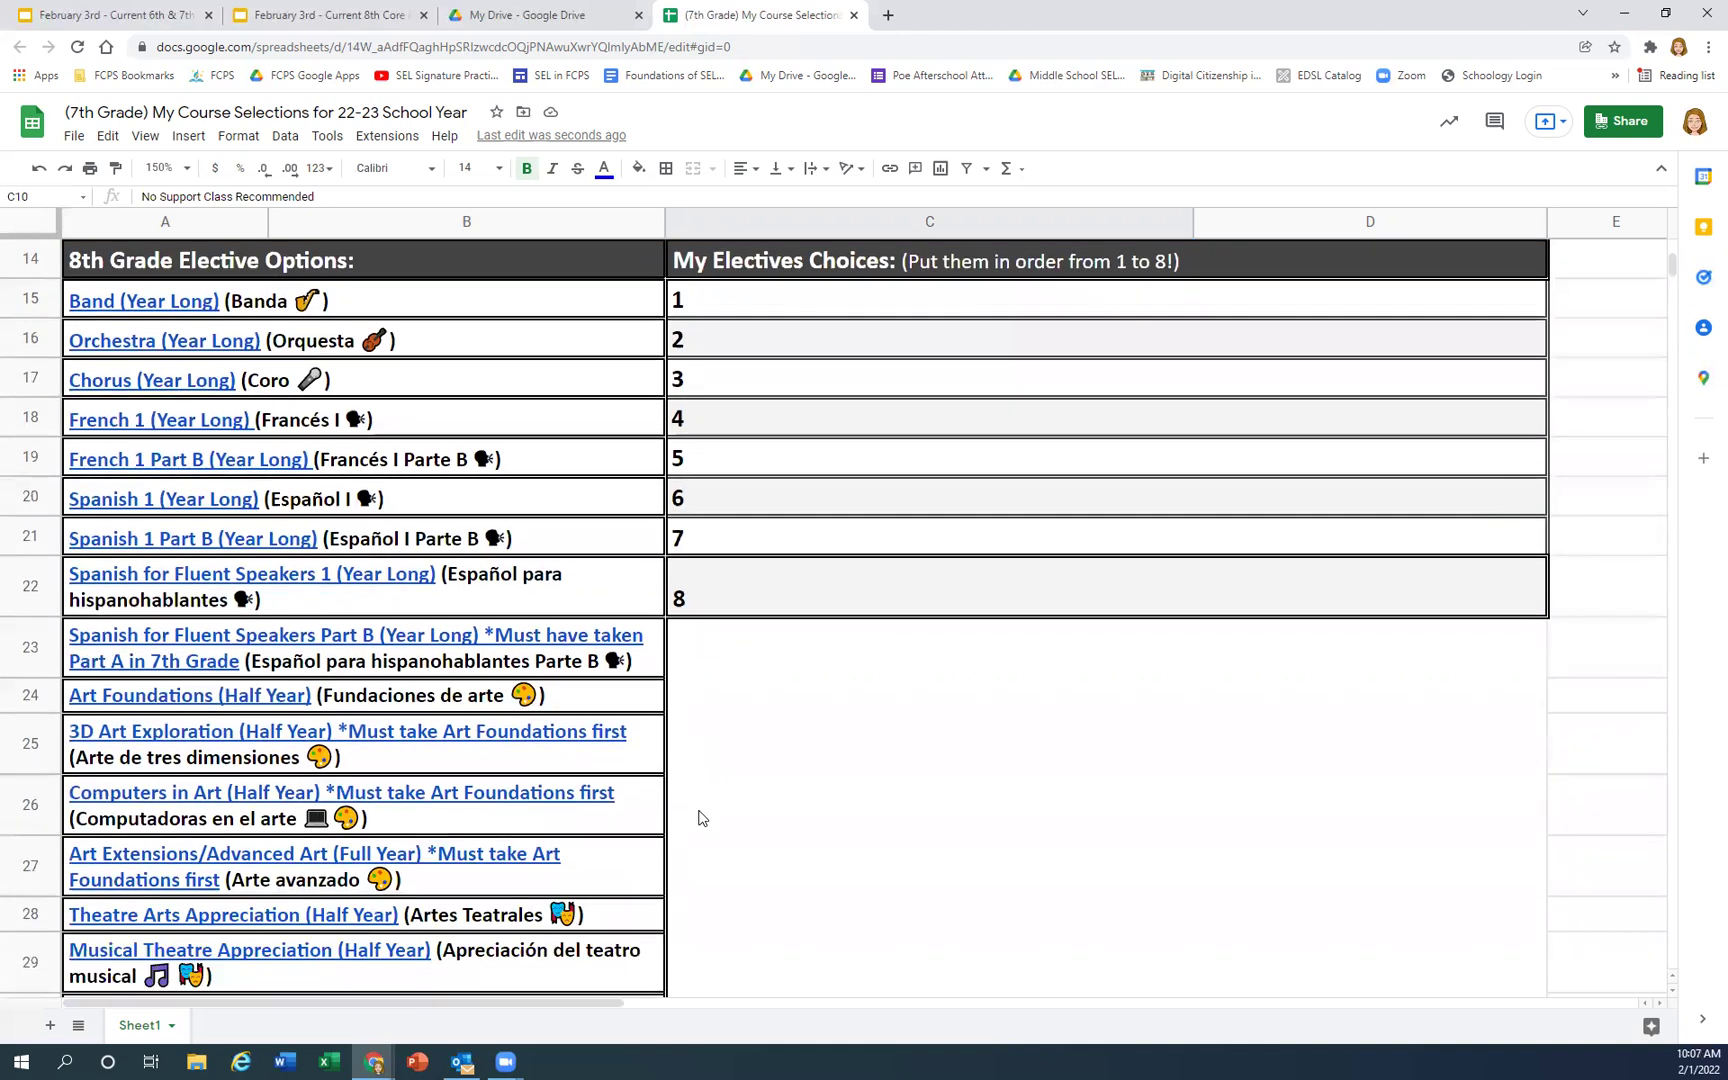
scroll(701, 818, down, 2)
scroll(701, 818, up, 3)
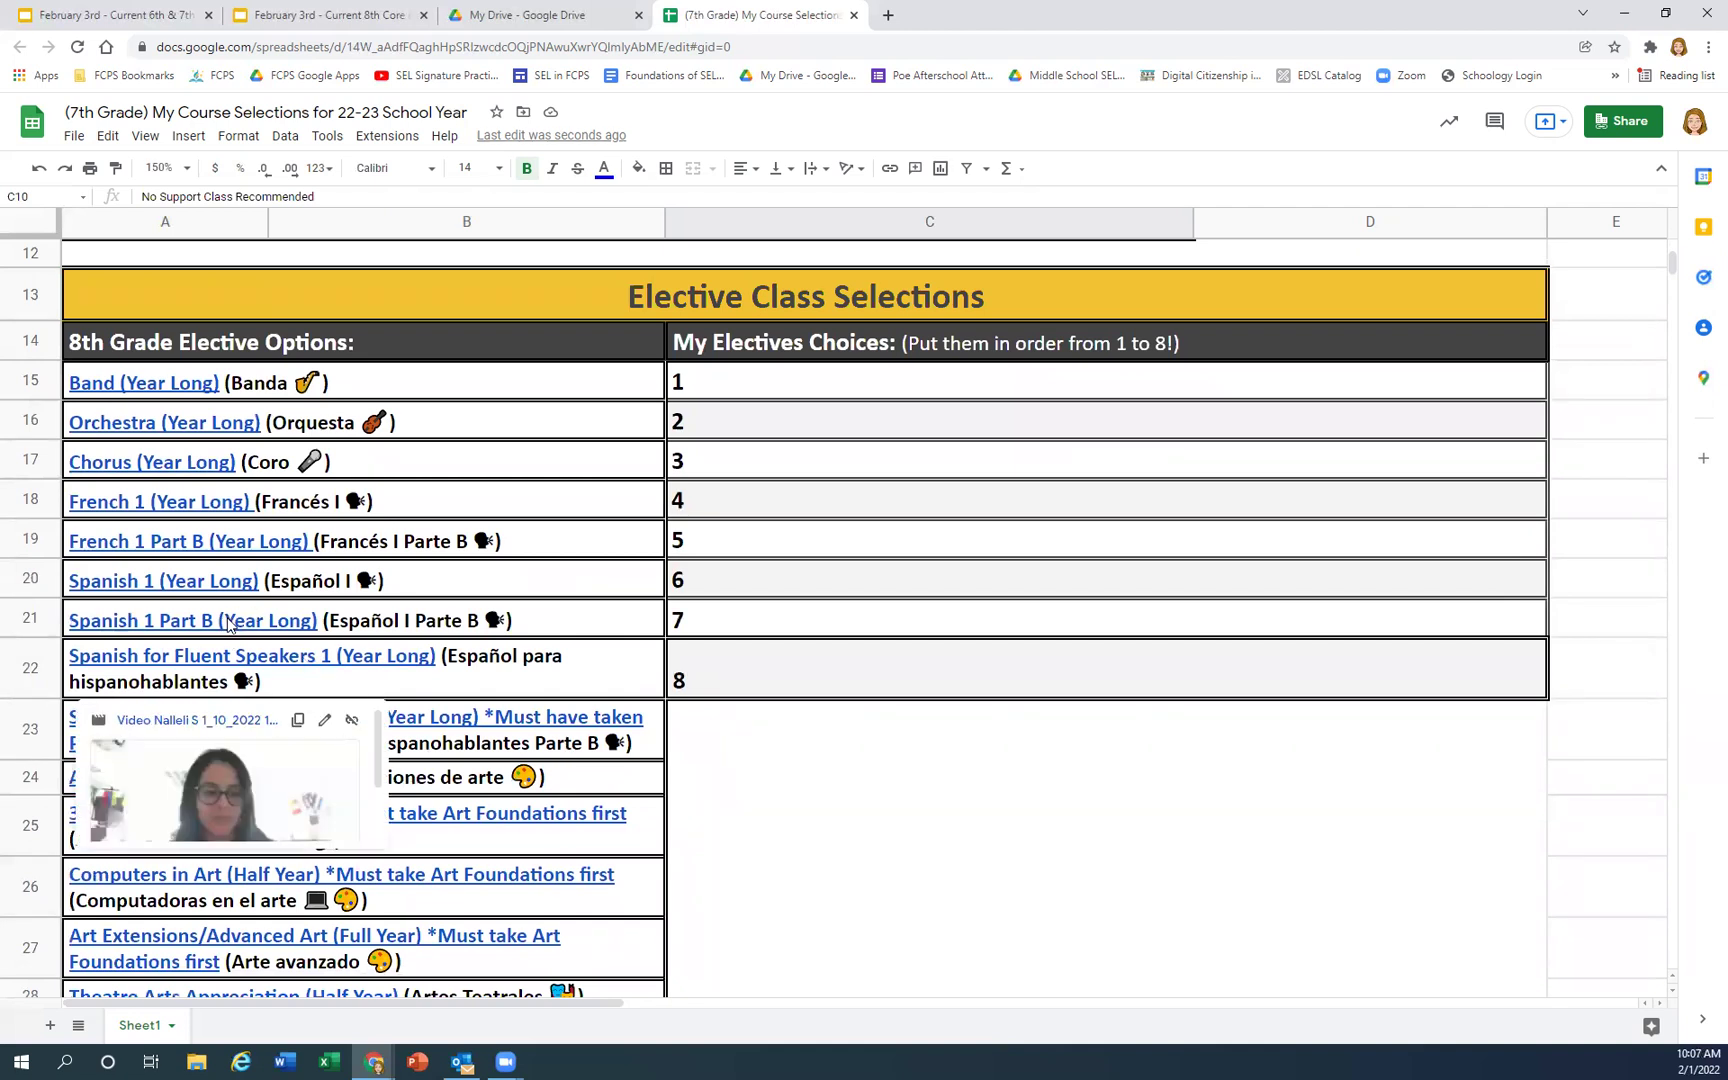
mouse_move(233, 626)
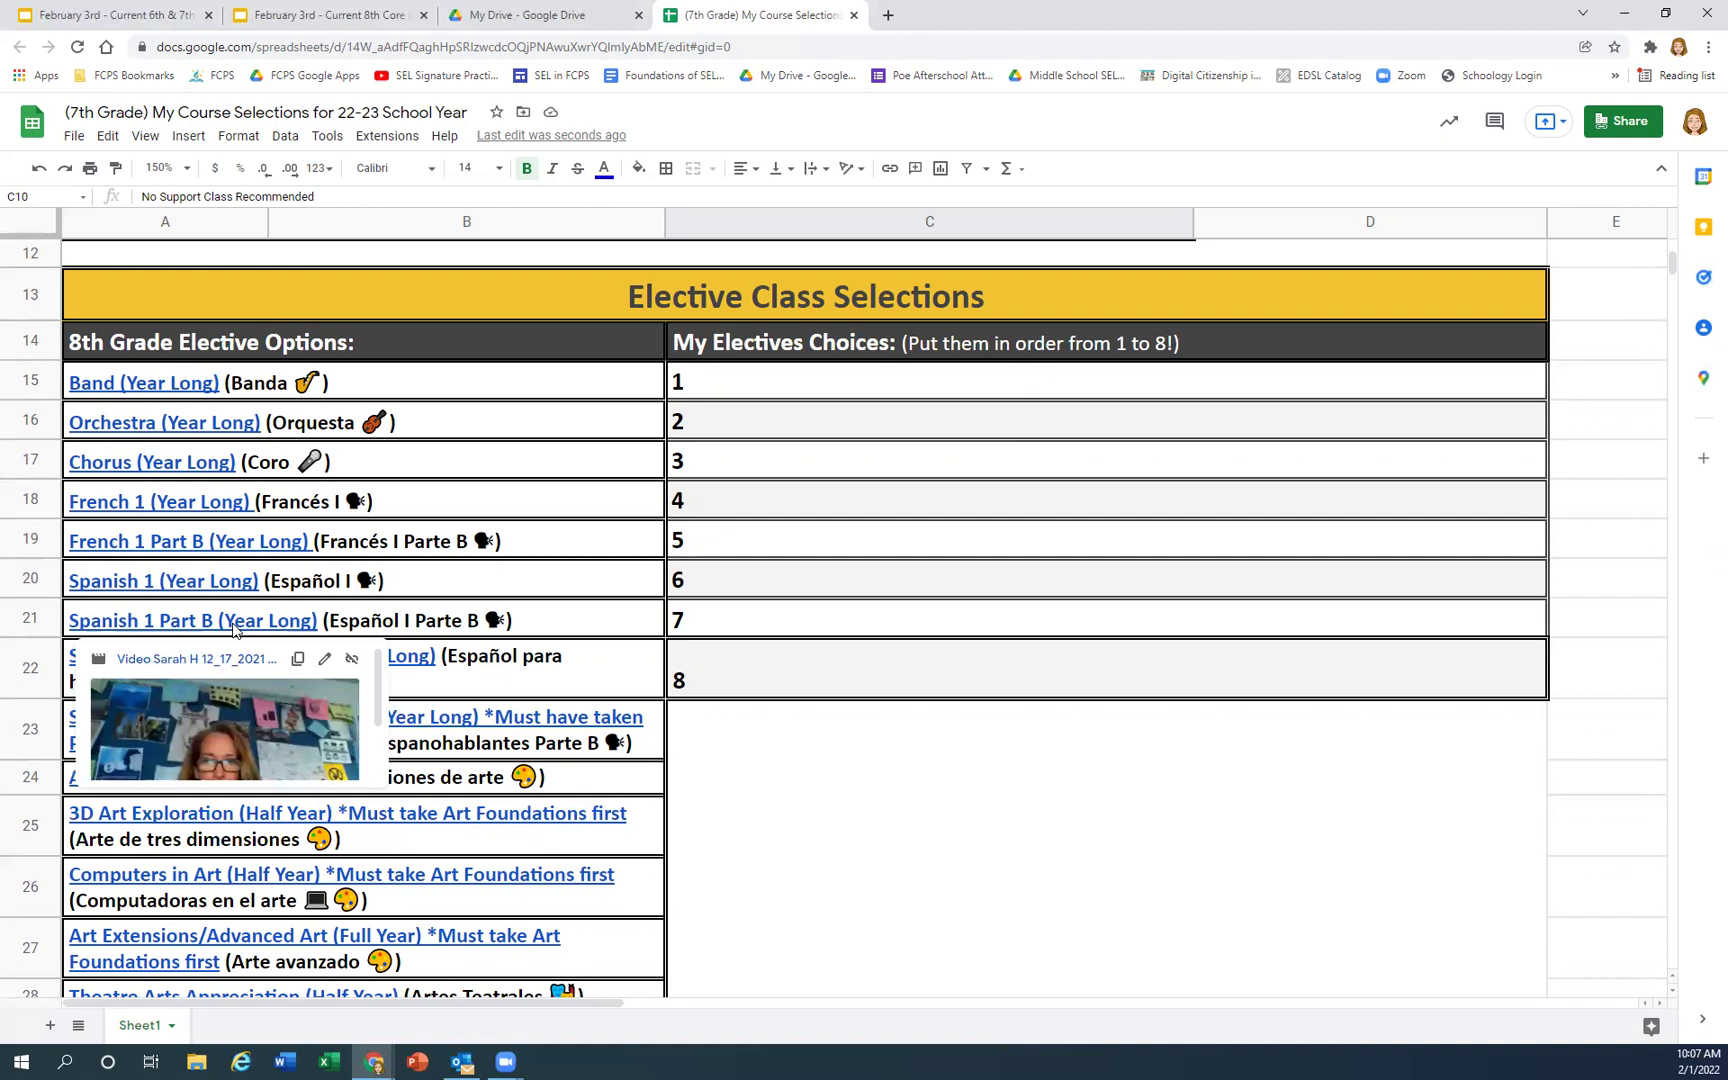
click(453, 633)
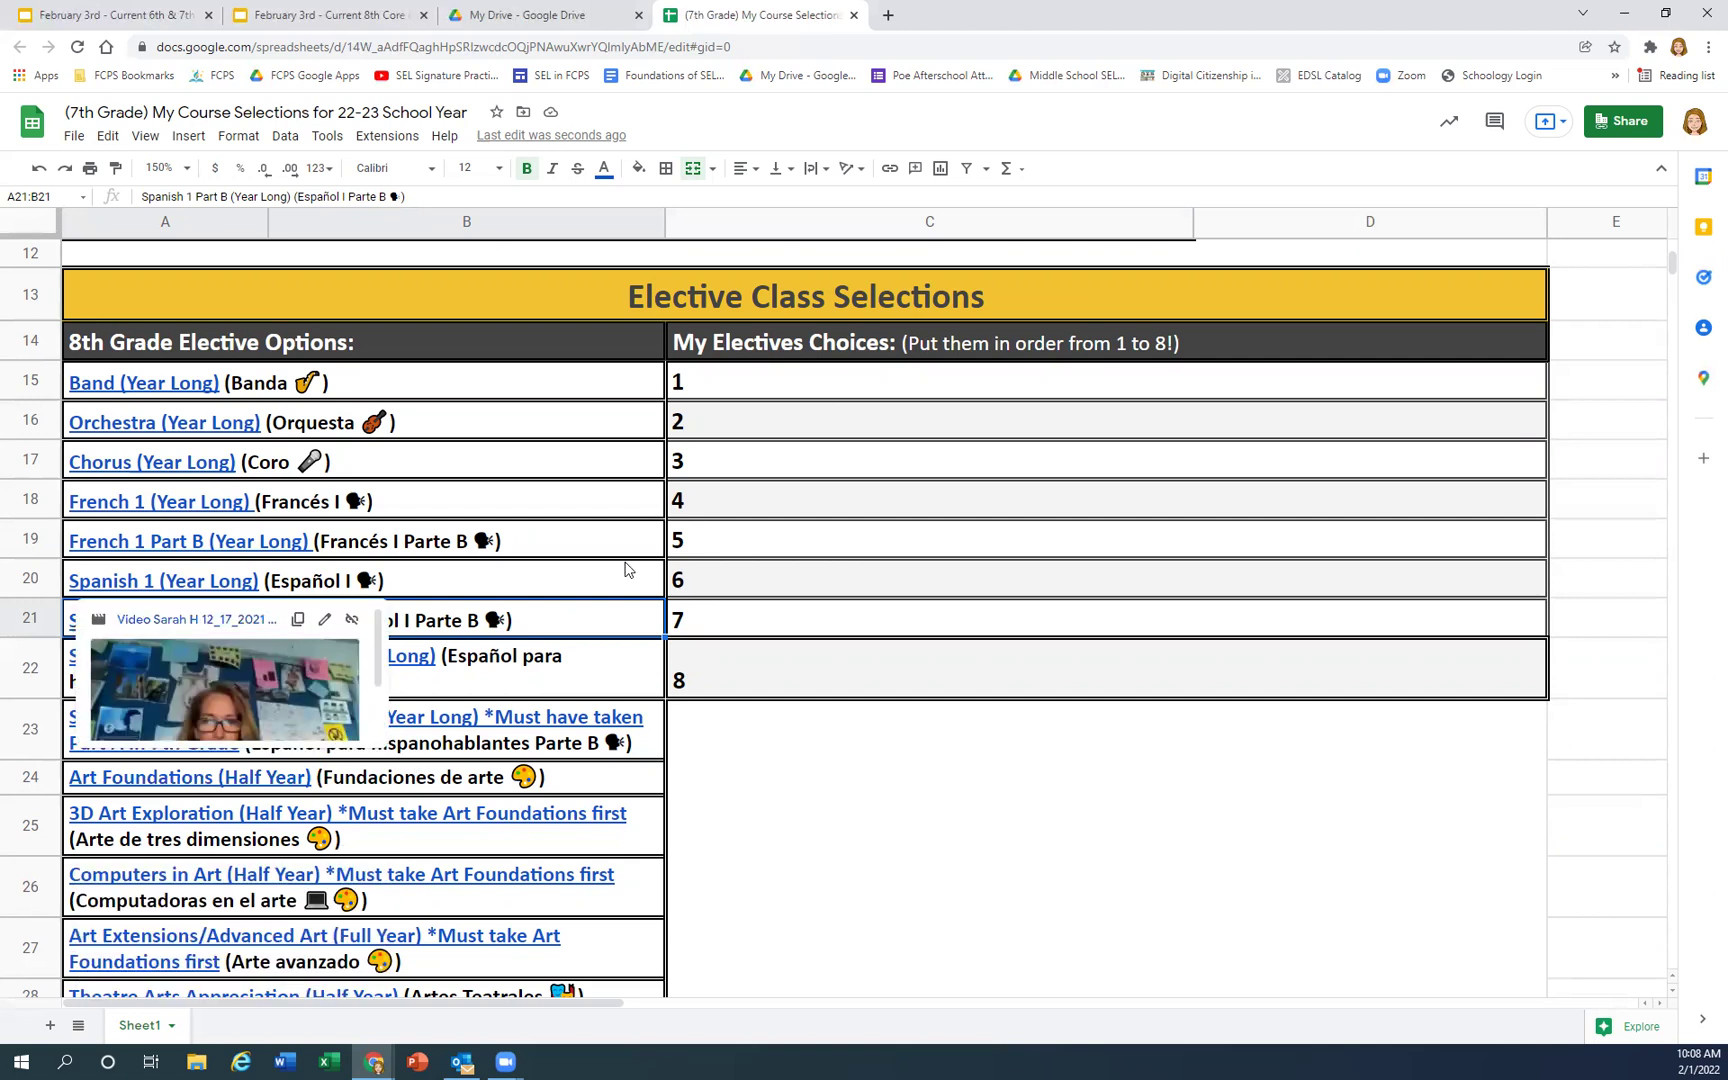
scroll(625, 569, up, 3)
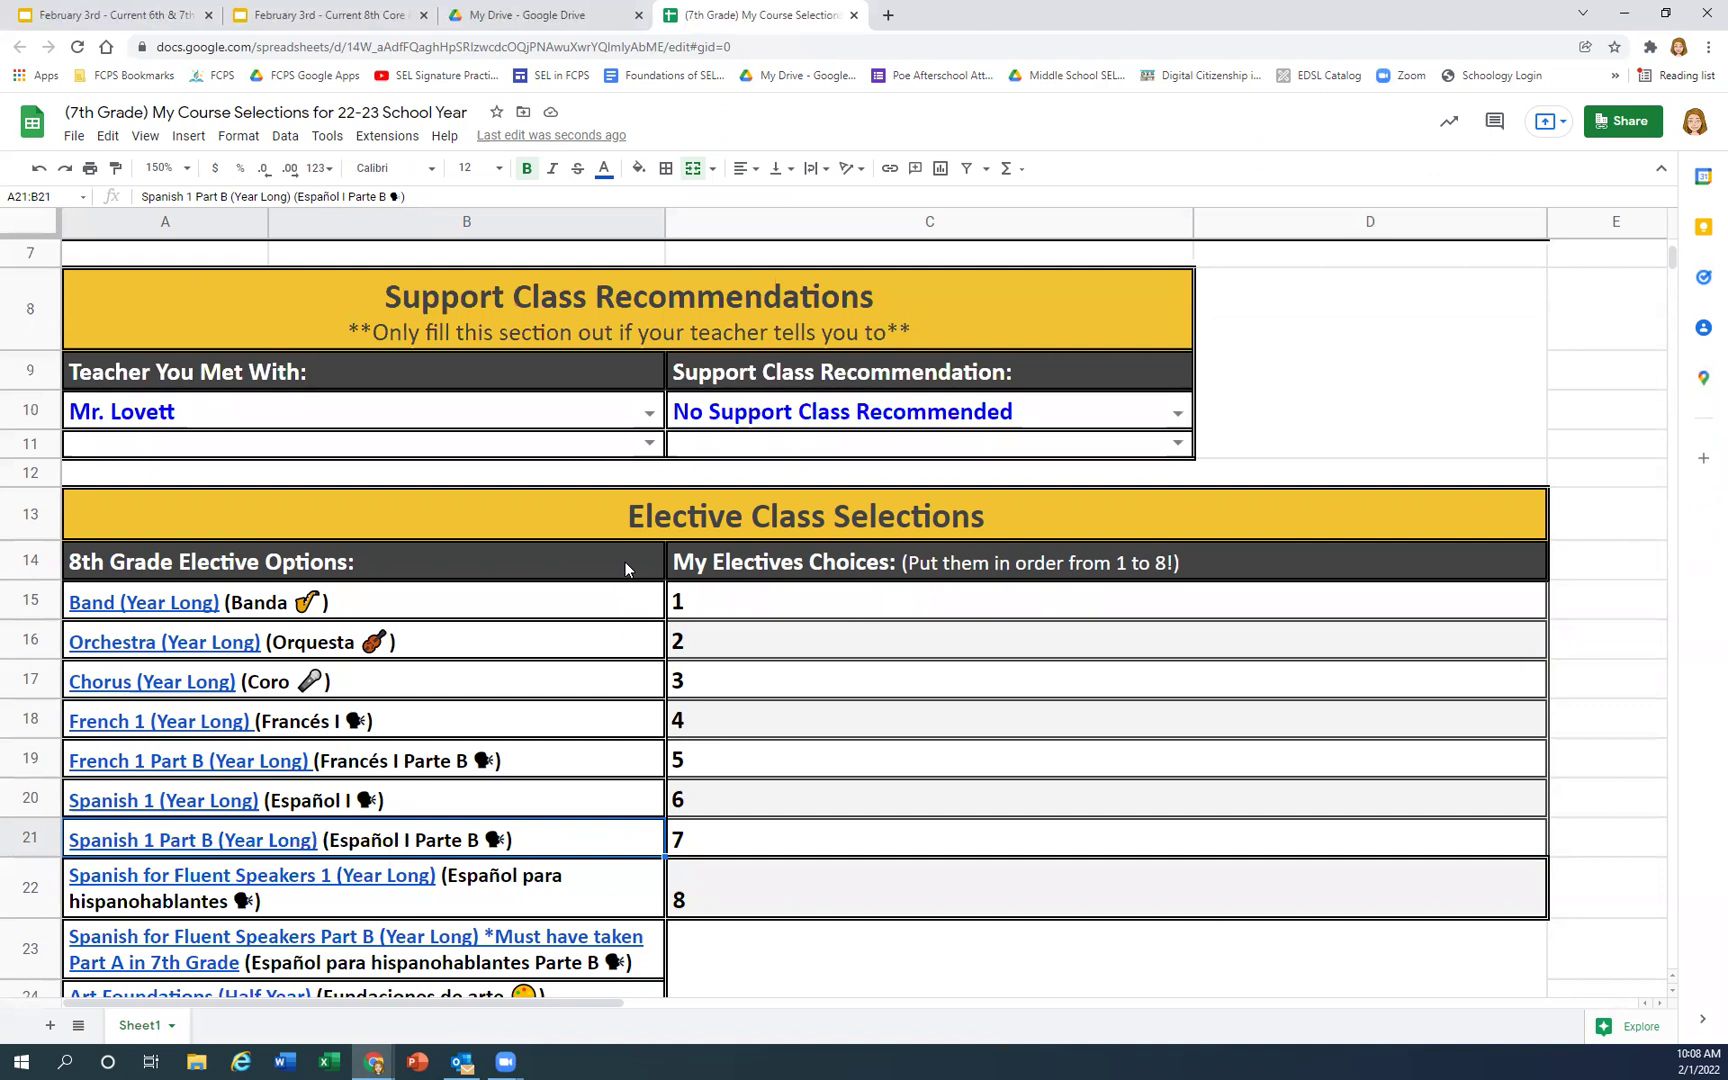
scroll(625, 569, up, 3)
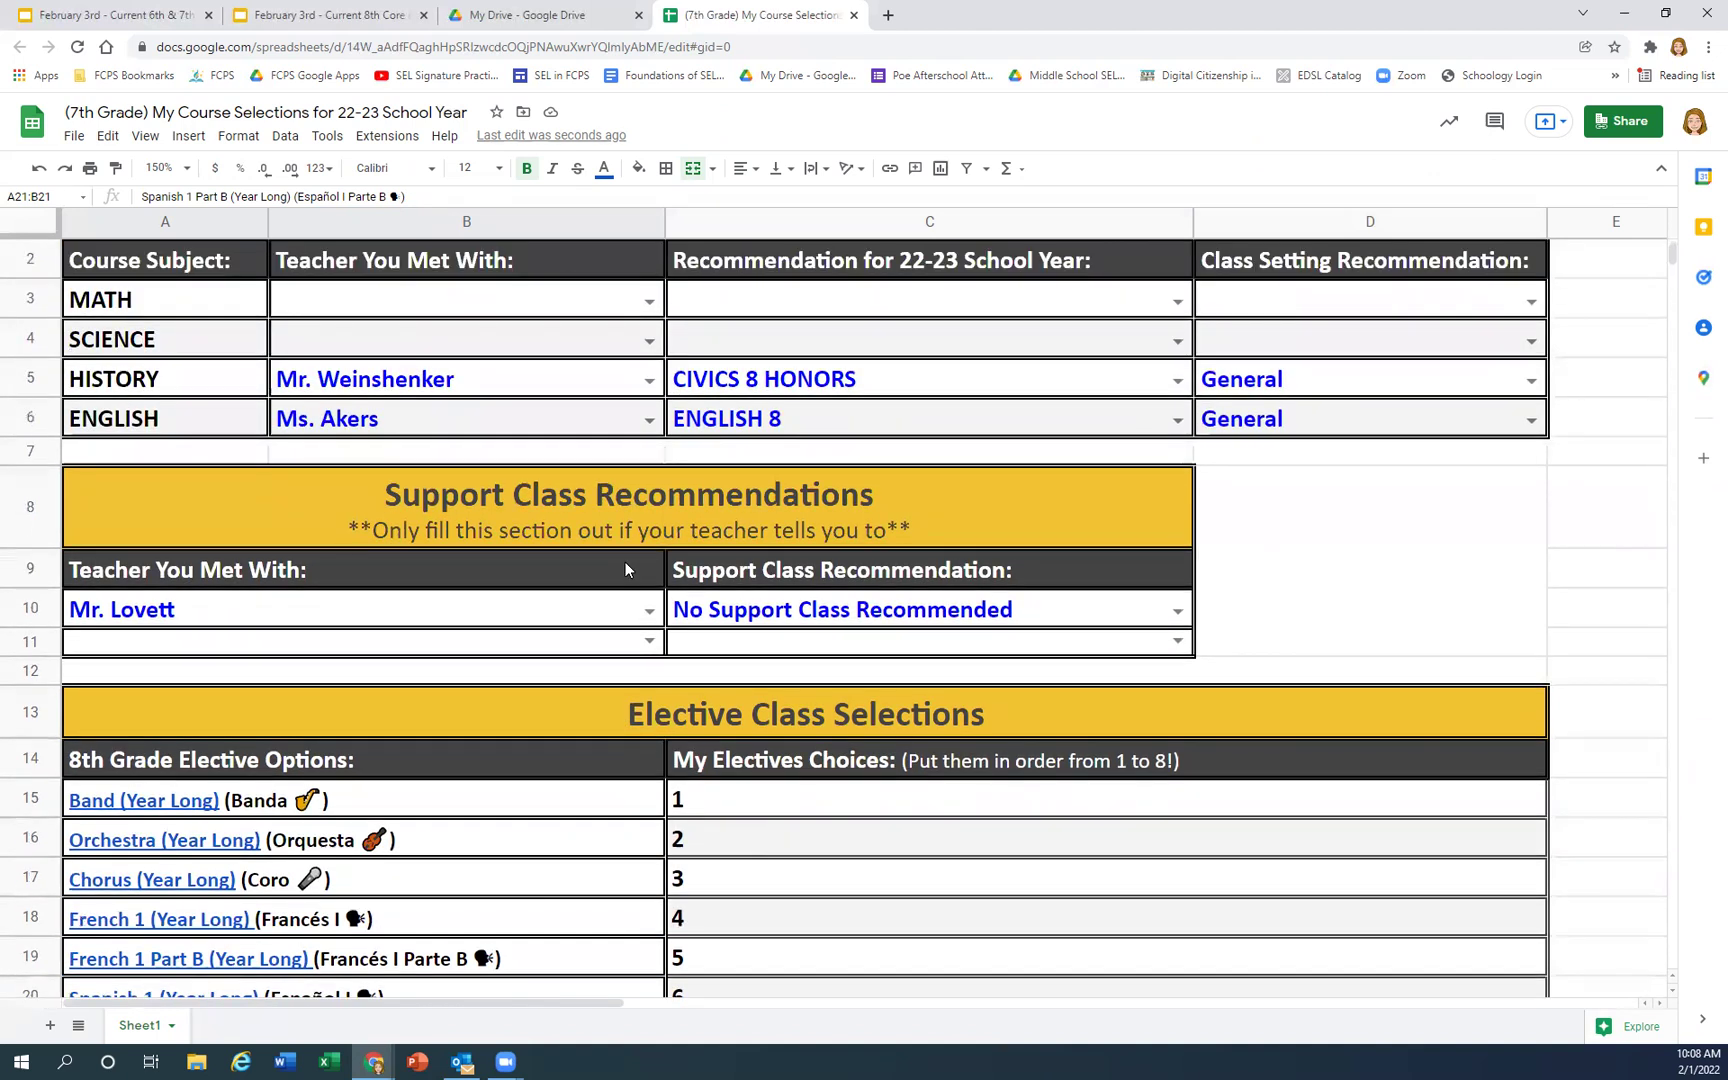
scroll(625, 569, up, 1)
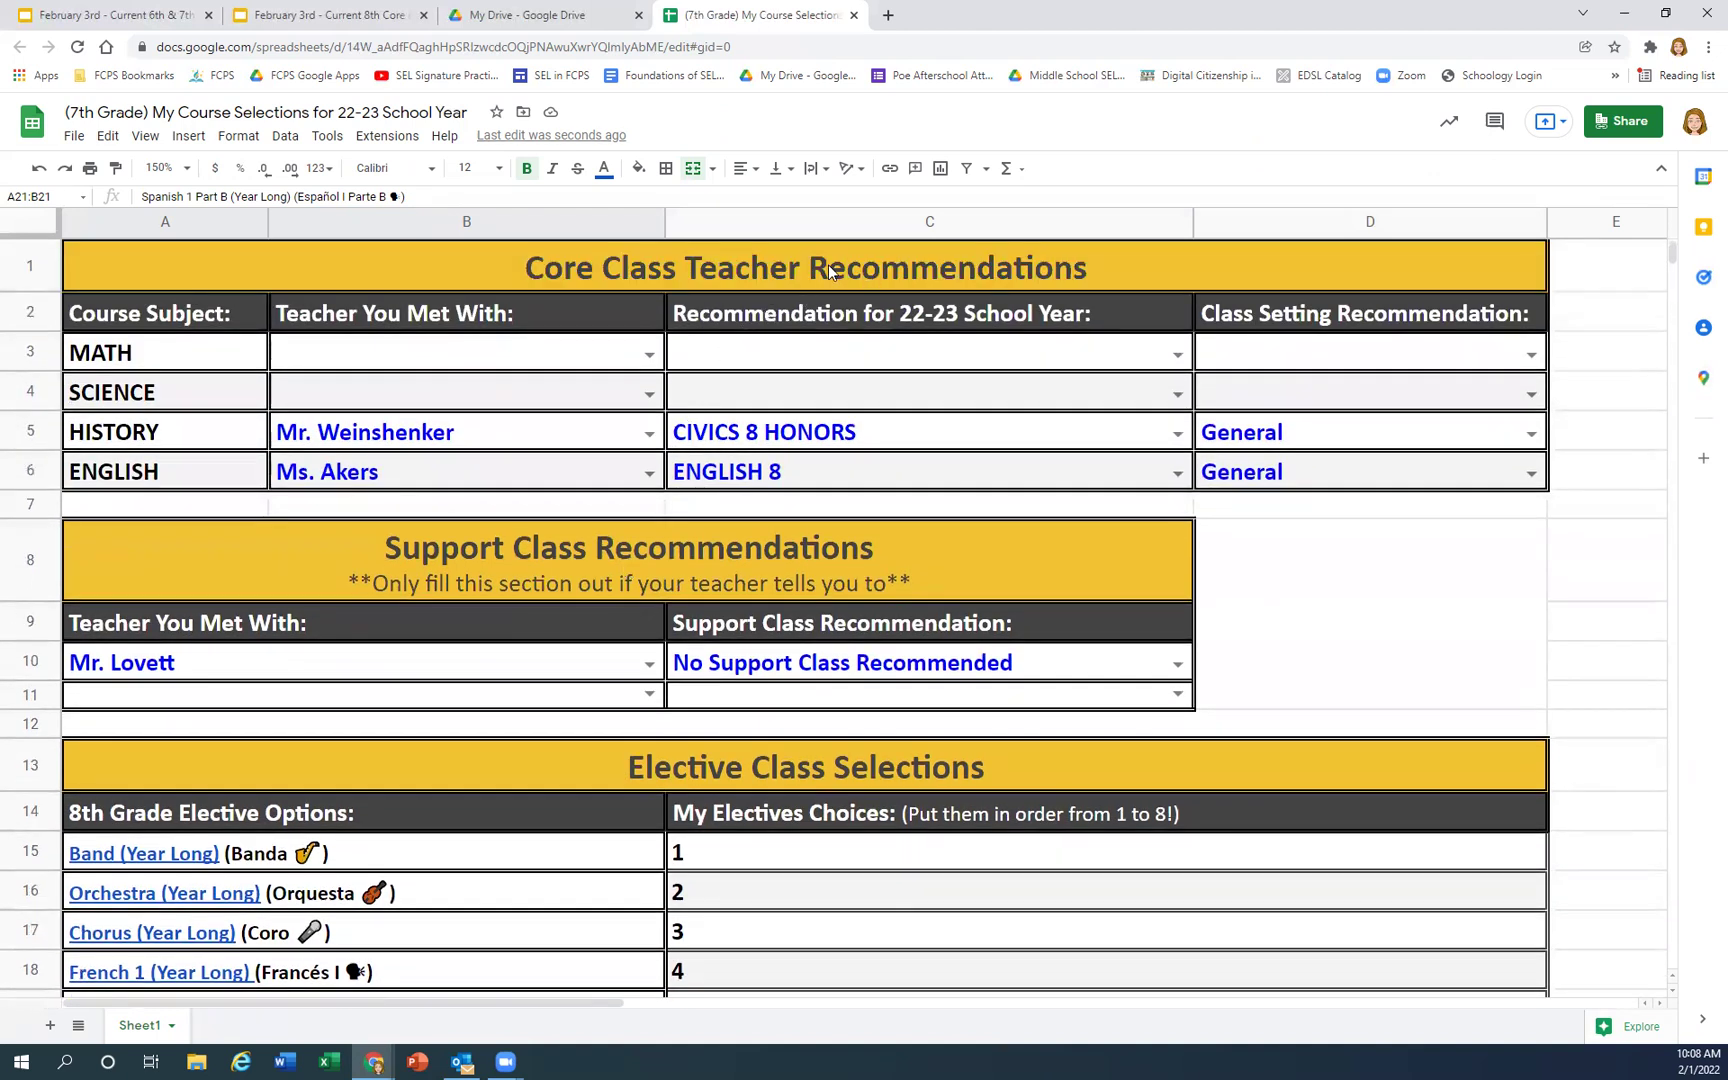